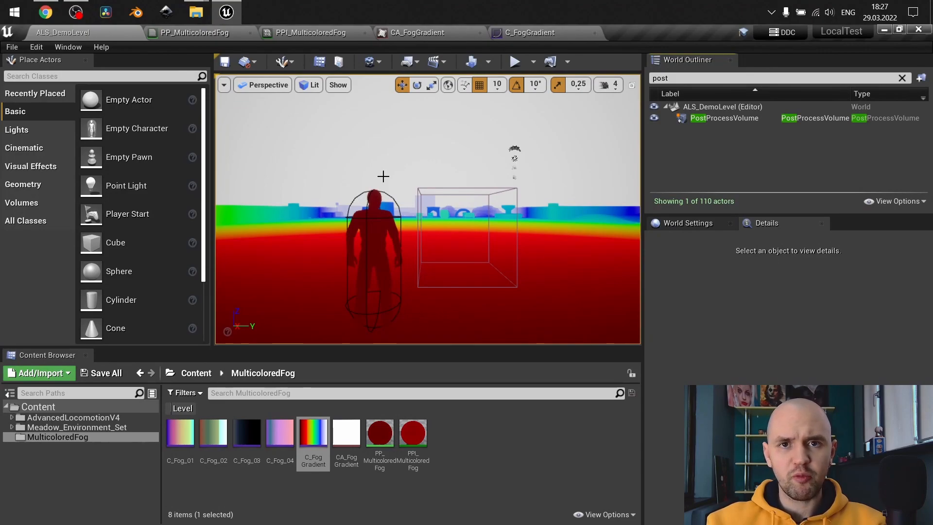
Switch to Chrome to view the Stylized Multi-Colored Fog video, and return to Unreal Editor
click(45, 12)
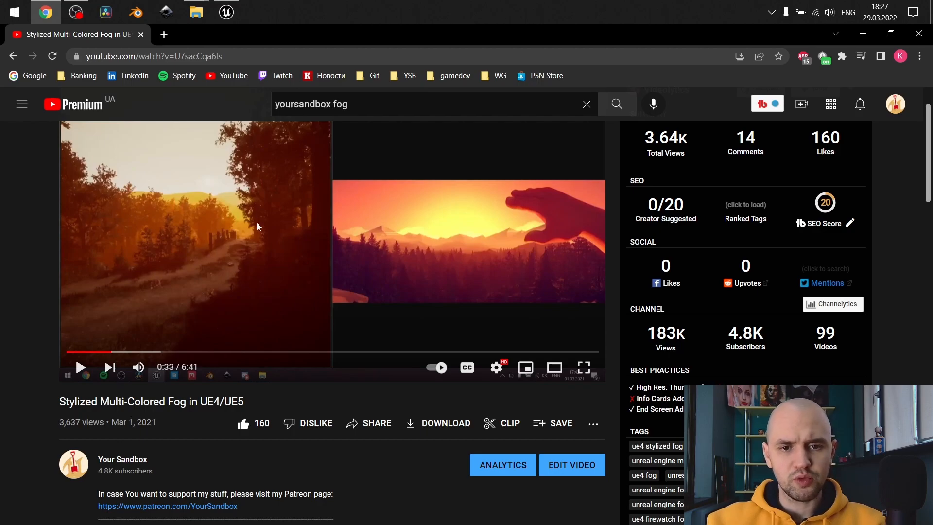
click(223, 19)
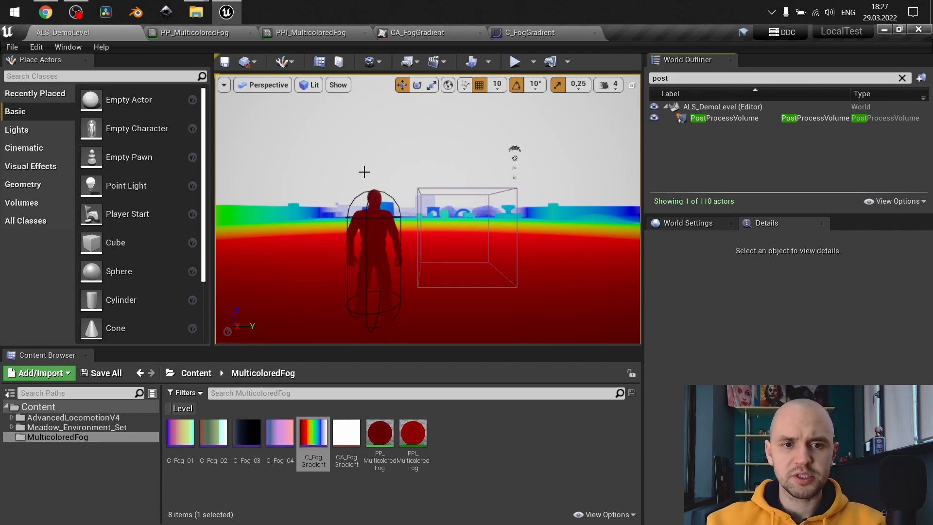
Examine the PP_MulticoloredFog material graph and its FogGradient node
click(199, 34)
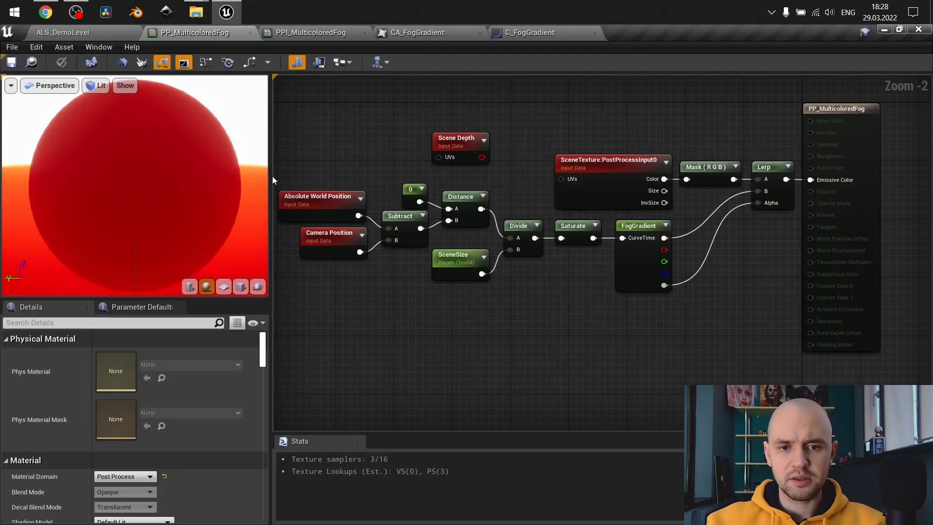
drag(302, 106, 791, 316)
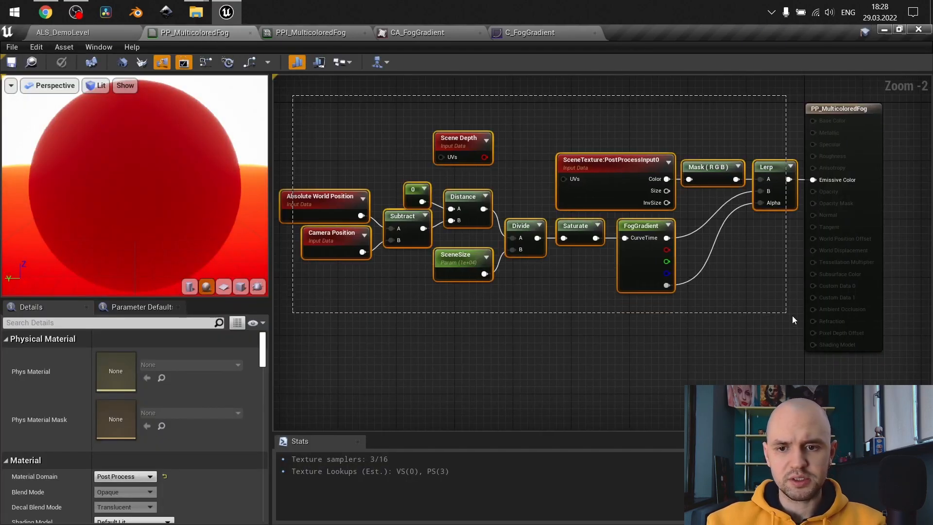
click(701, 319)
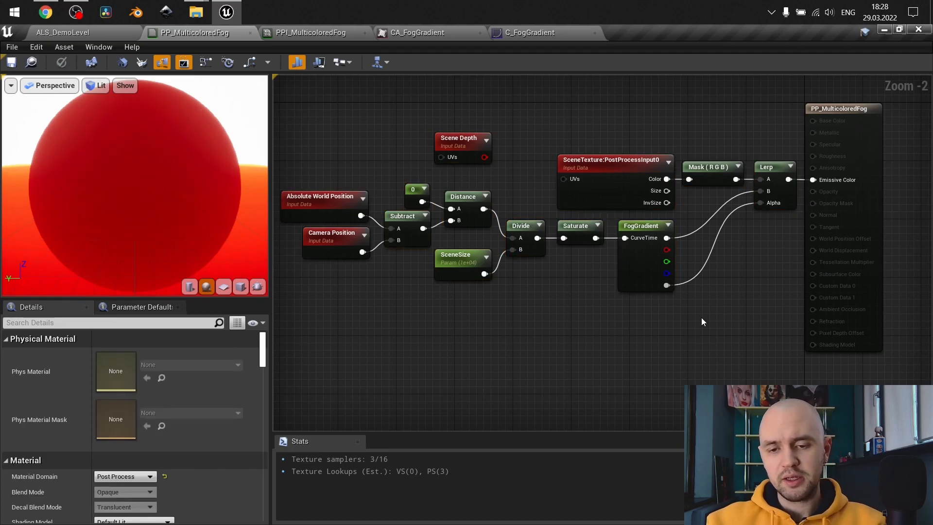
click(646, 284)
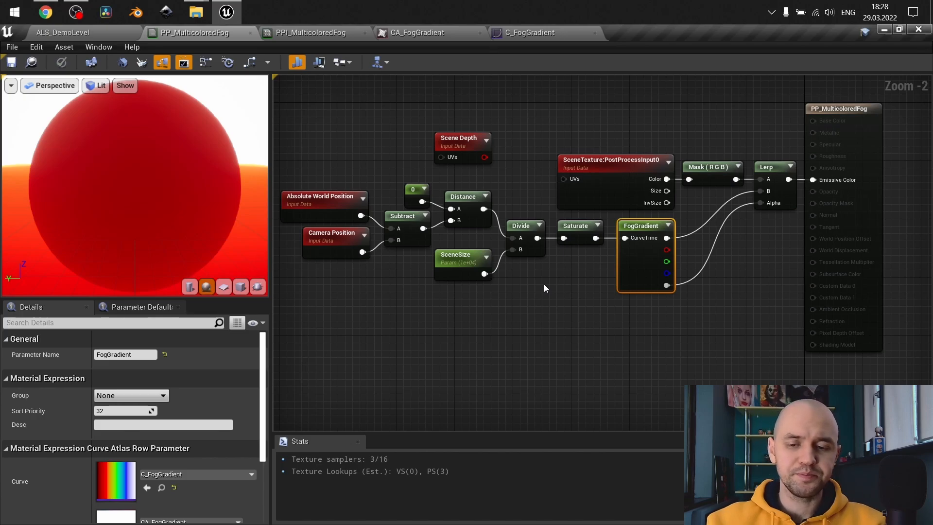
click(544, 285)
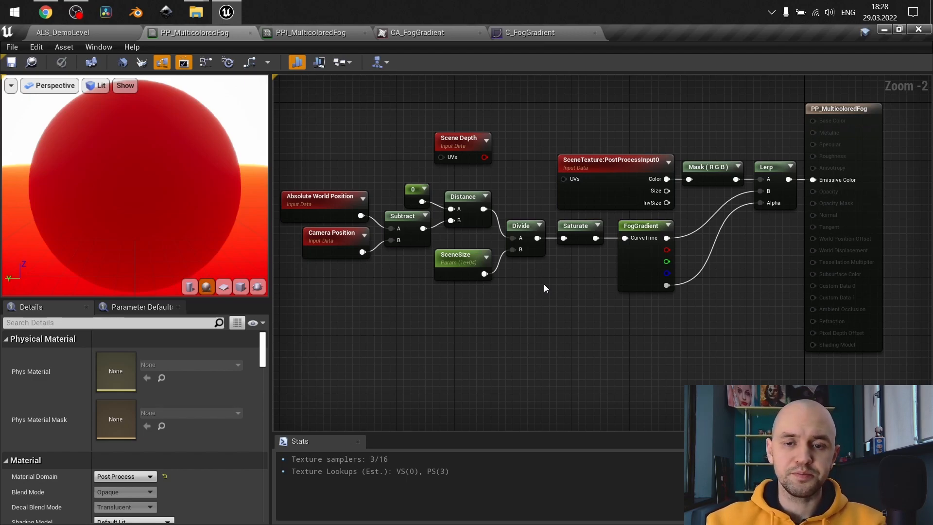
Look over the color curves C_Fog_01 to C_Fog_04 in the MulticoloredFog folder of the ALS_DemoLevel project
click(58, 29)
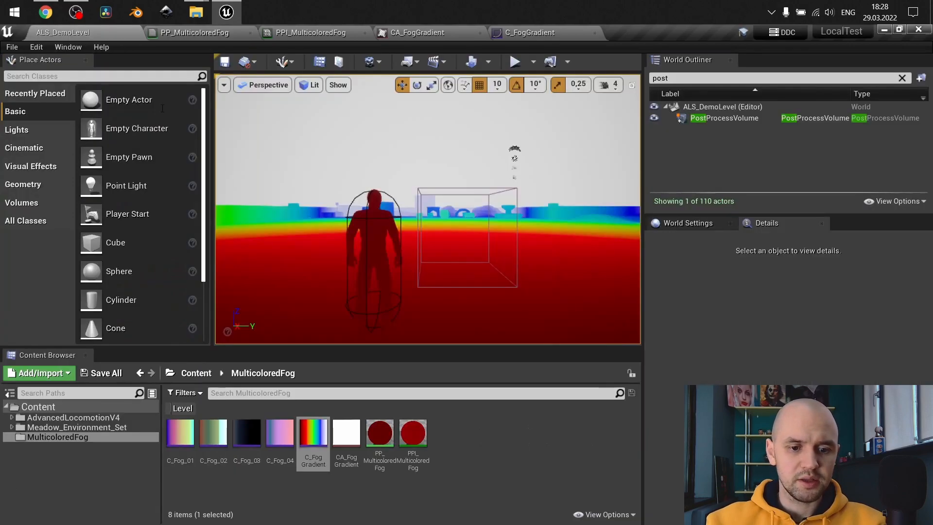
click(179, 432)
click(213, 432)
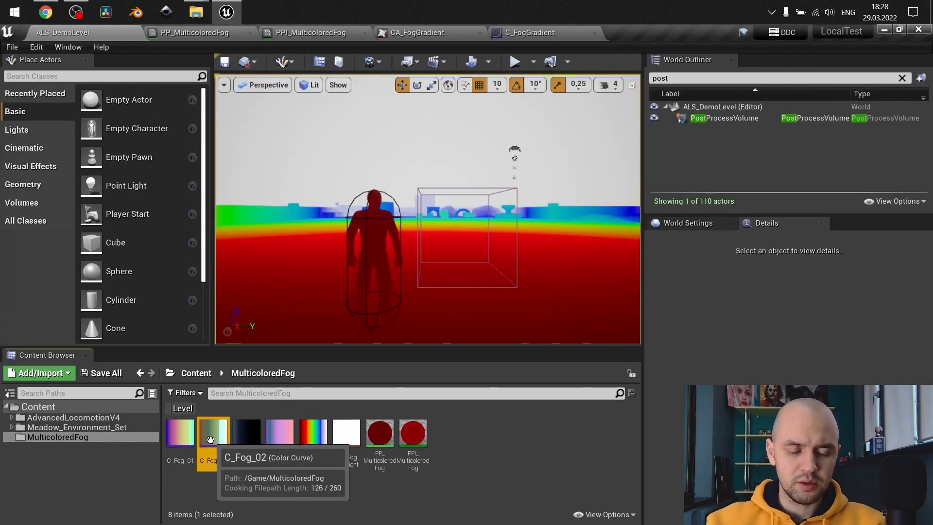
click(246, 434)
click(279, 432)
click(274, 476)
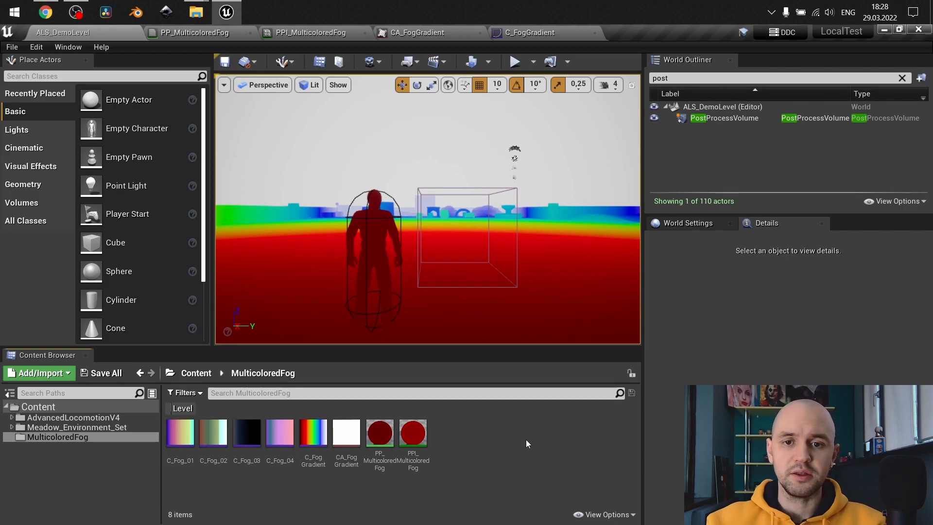
Review the gradient curves assigned in the CA_FogGradient atlas and the color keys of the C_FogGradient curve
click(444, 33)
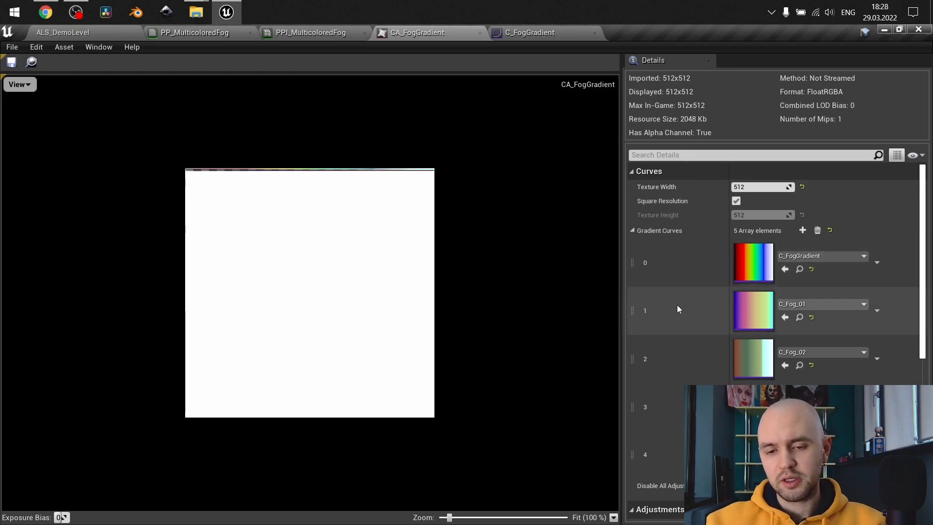
click(516, 33)
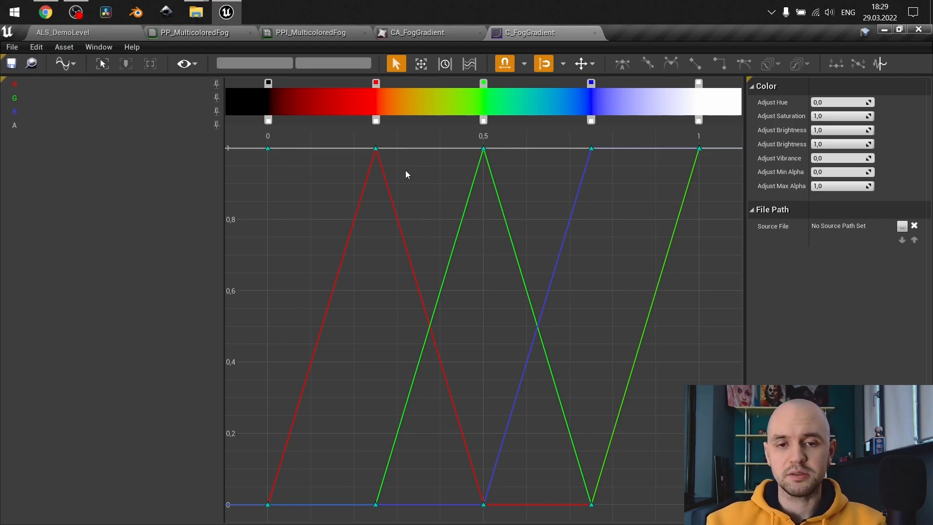
Check the Blendable Location options in the post process settings of the PP_MulticoloredFog material
click(215, 36)
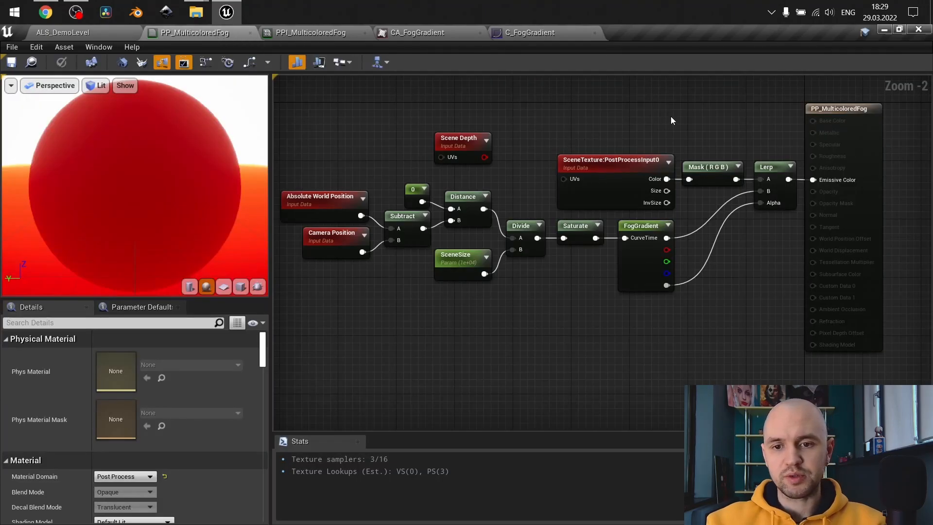
scroll(671, 119, up, 1)
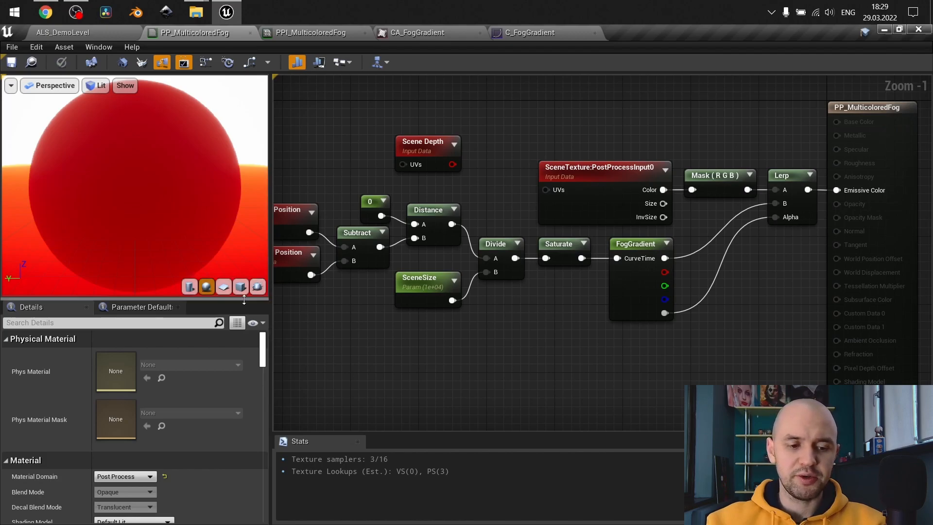
drag(263, 351, 260, 491)
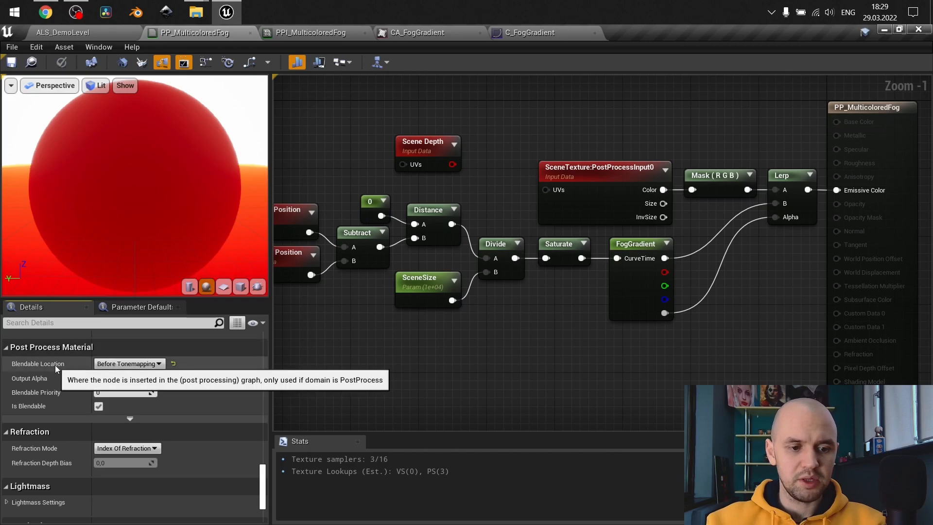
click(123, 364)
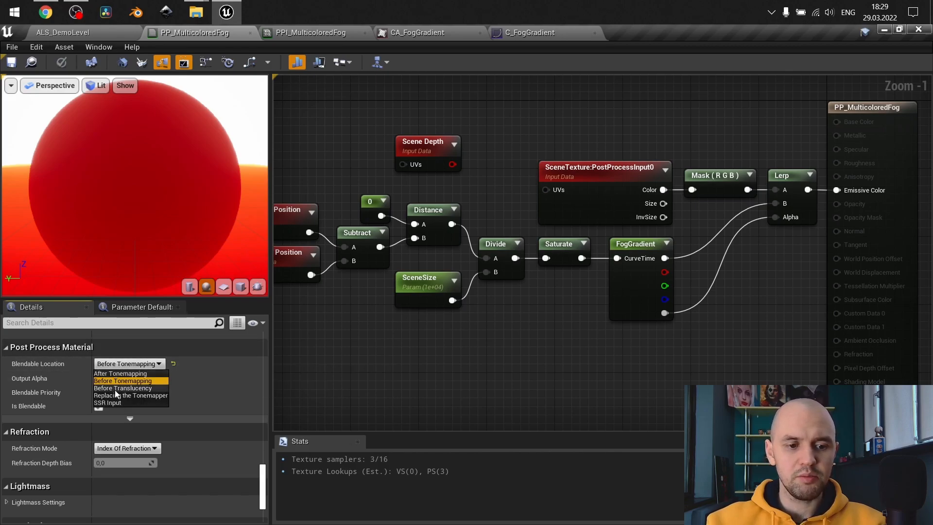
click(365, 343)
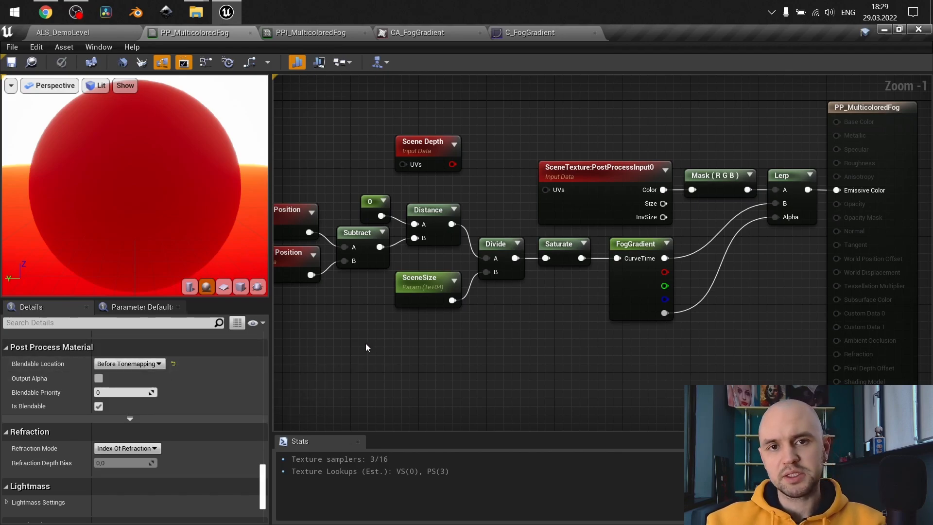
Search the nodes available for the material graph for "atlas" without adding one
scroll(365, 343, down, 1)
right_drag(369, 346, 441, 272)
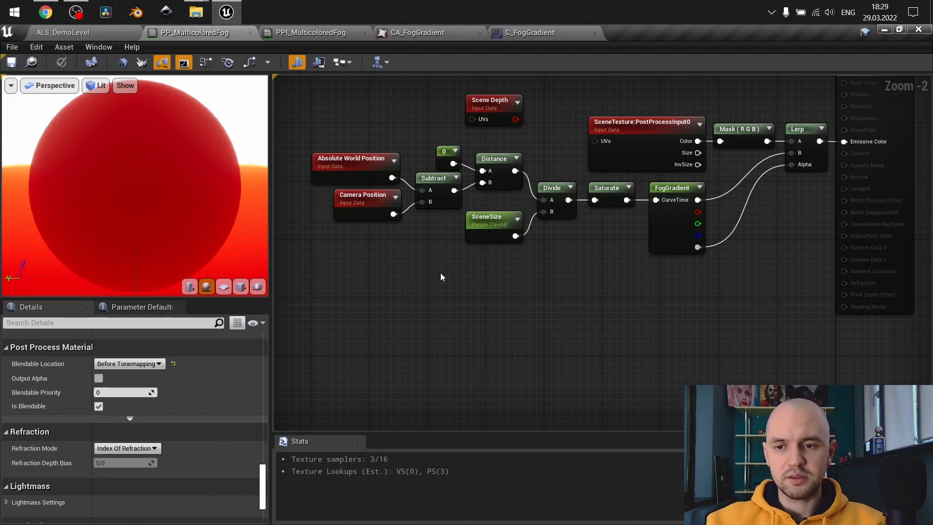
right_click(440, 272)
text(atlas)
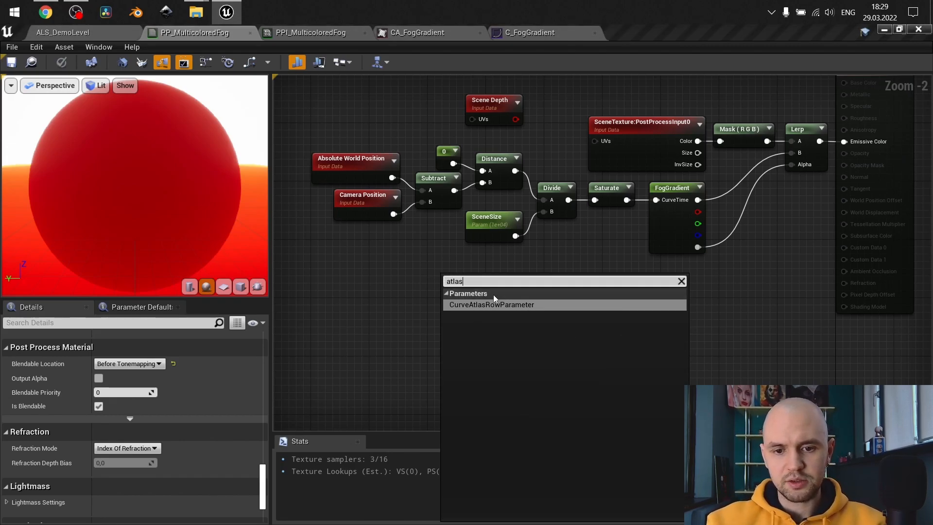
click(599, 242)
Inspect the curve and atlas assigned to the FogGradient node of the material
click(677, 188)
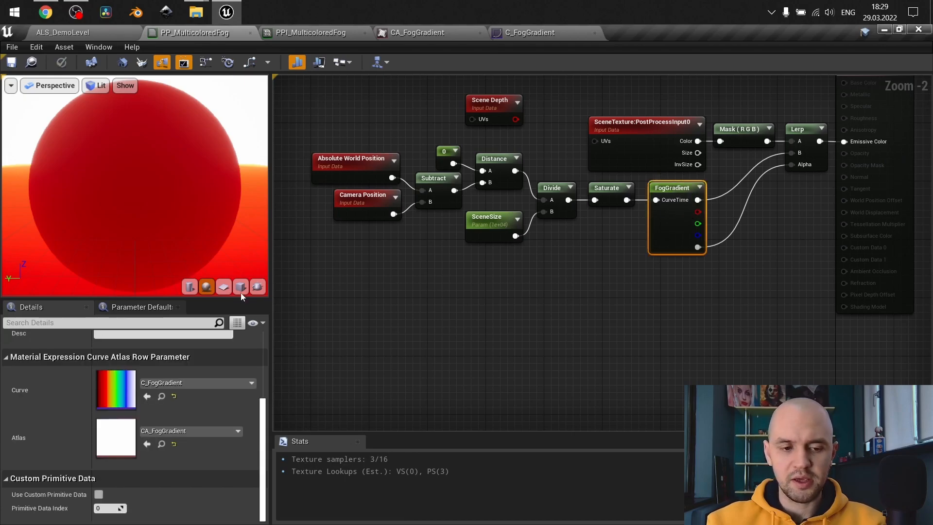
scroll(261, 434, up, 1)
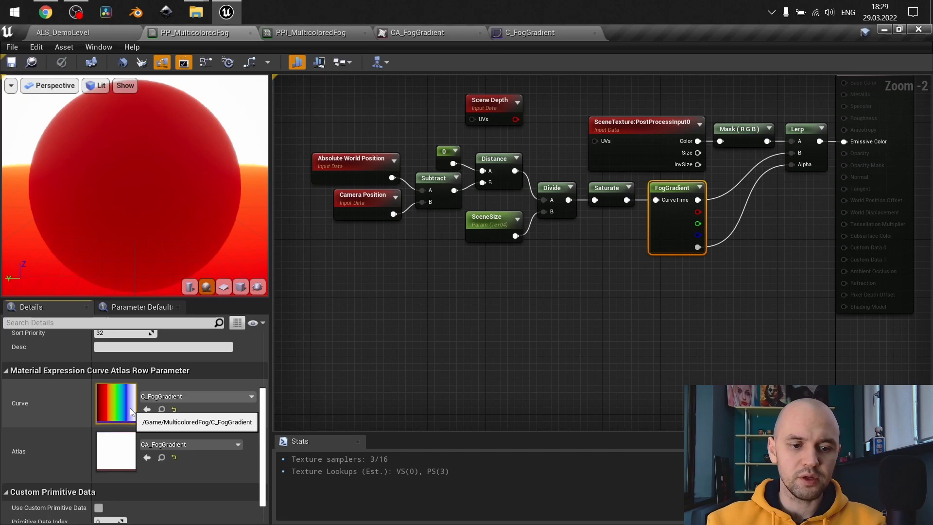
click(525, 295)
scroll(566, 244, up, 1)
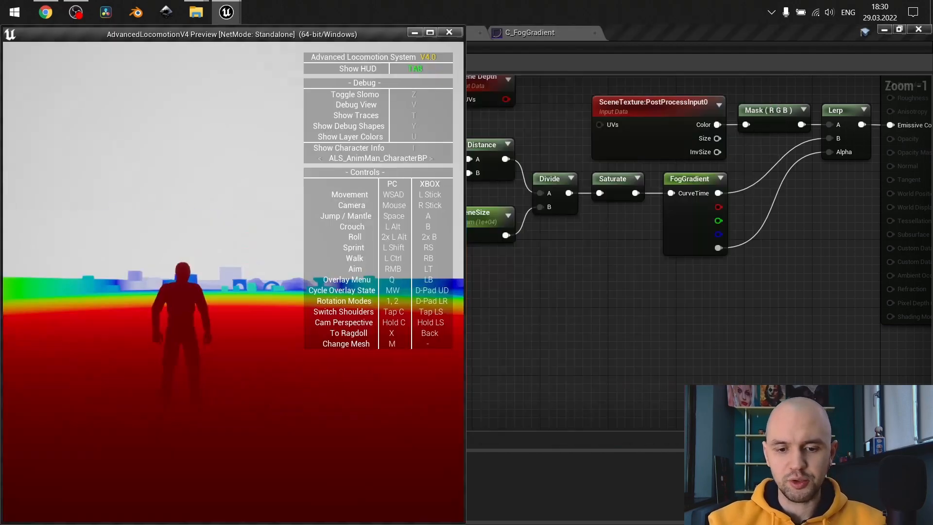
Place the editor beside the running game preview and open the PPI_MulticoloredFog material instance
key(Return)
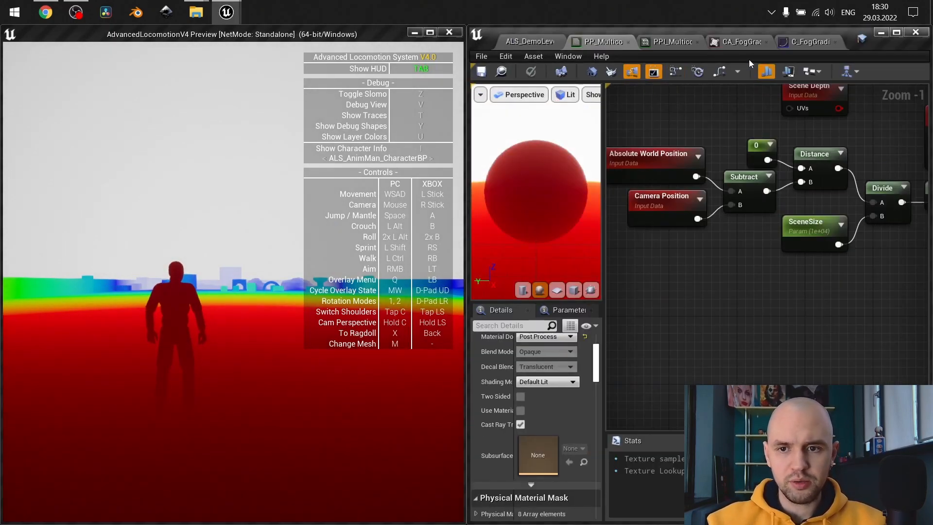
click(661, 44)
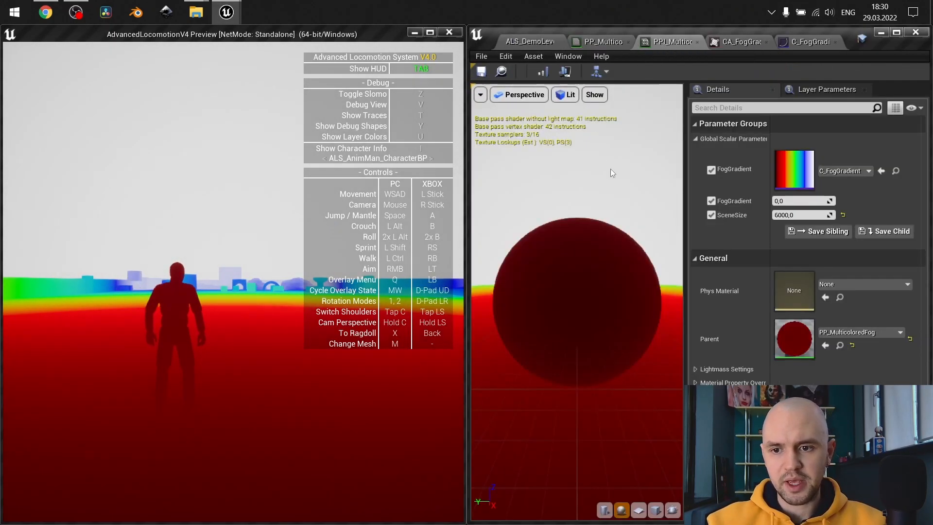
Try SceneSize values of 12000 and 1000 on the material instance, checking the fog in the game preview
click(804, 215)
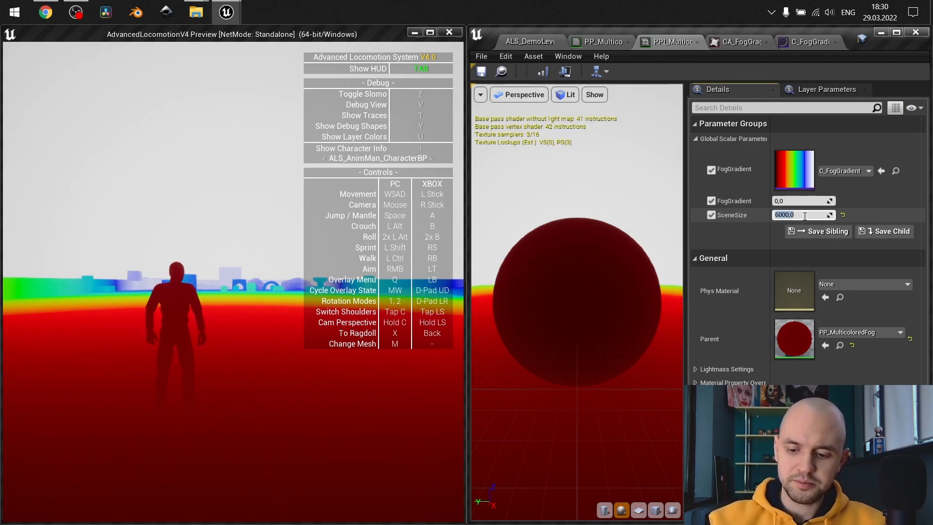
key(Return)
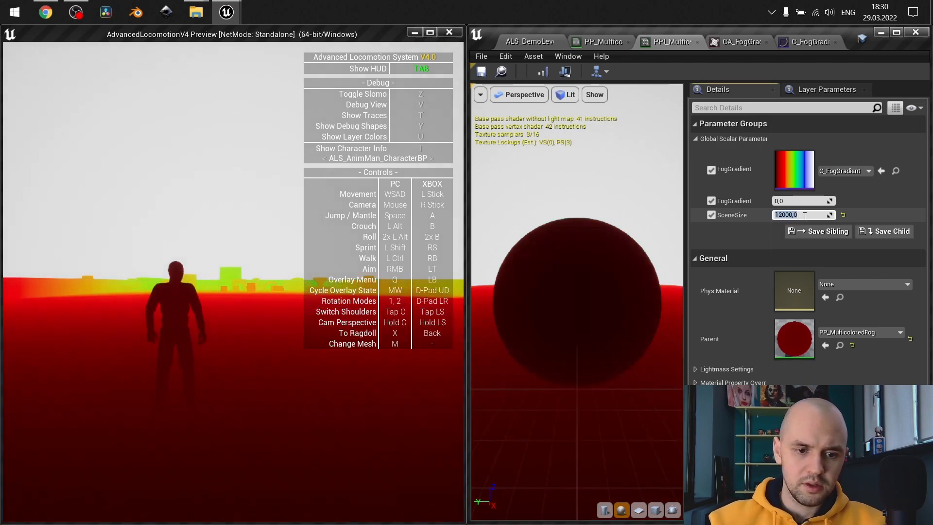
click(261, 205)
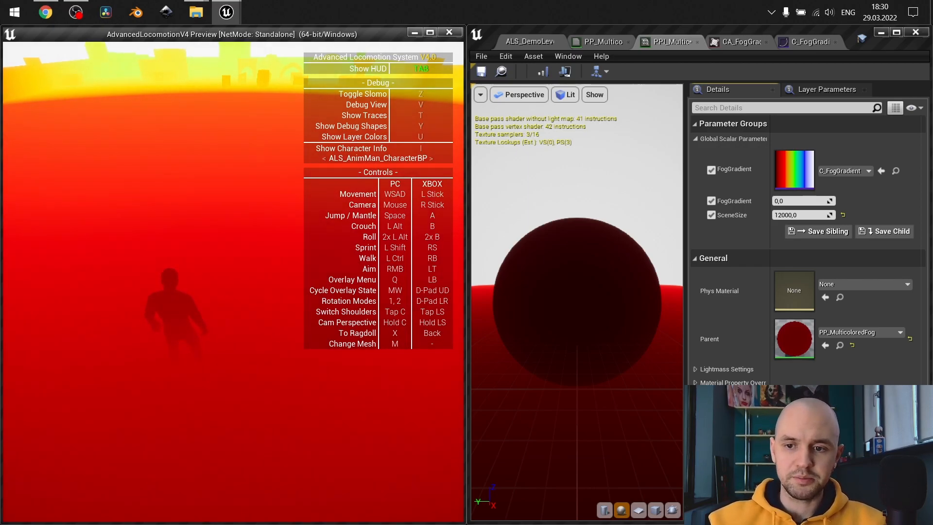
click(808, 217)
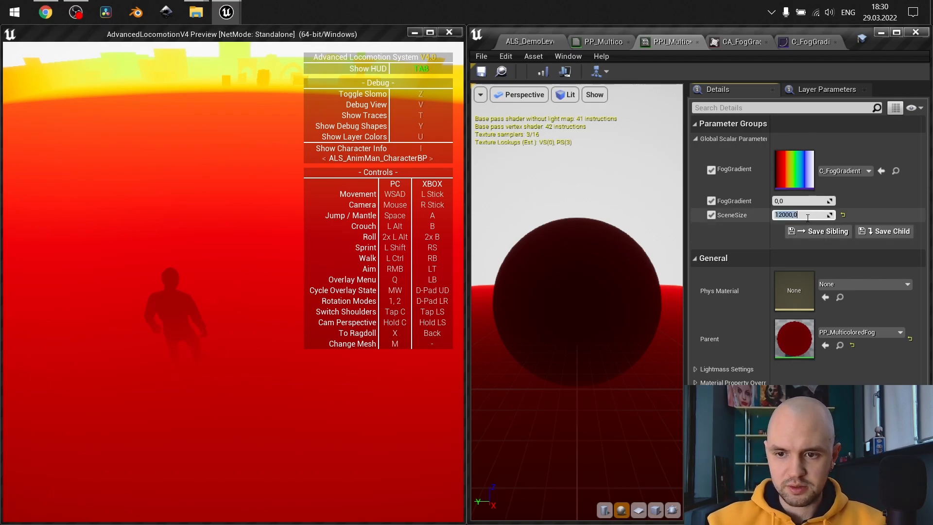
key(Return)
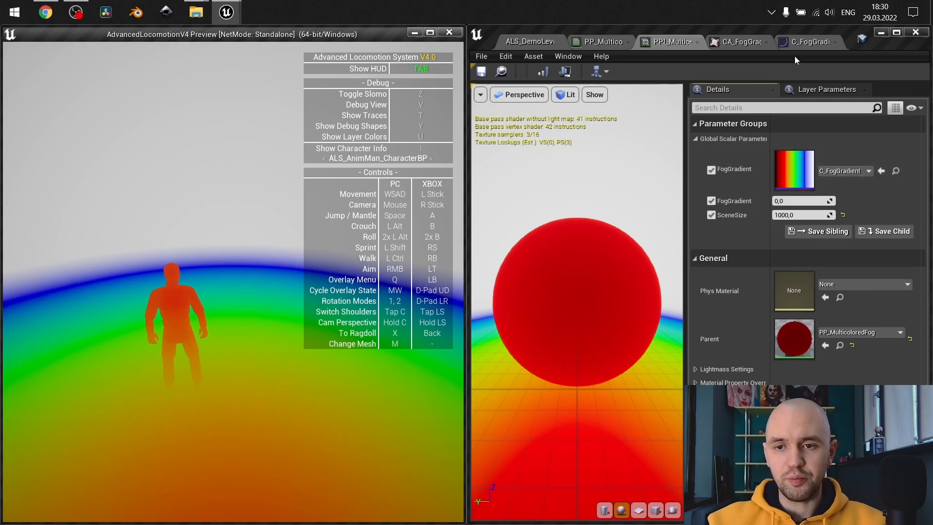
View the CA_FogGradient atlas and try C_Fog_02 as the material instance's FogGradient curve
click(737, 43)
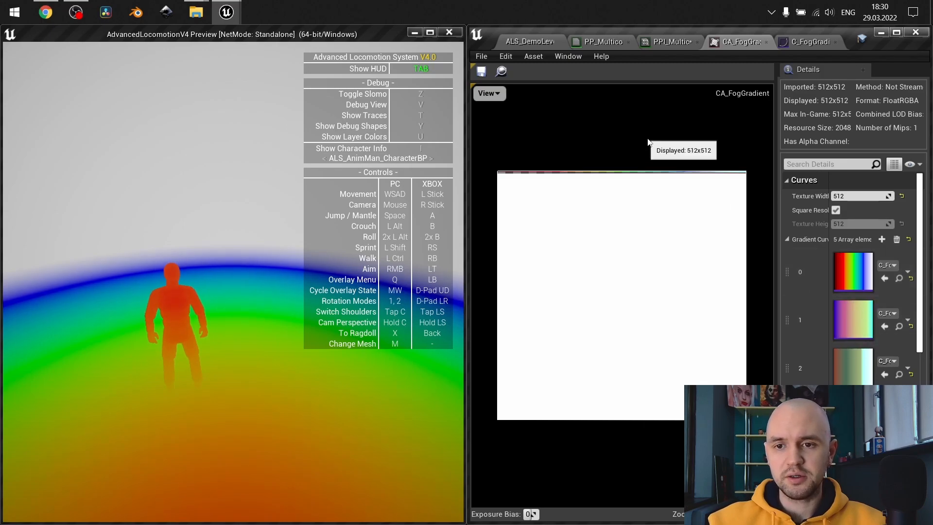
click(660, 40)
click(840, 171)
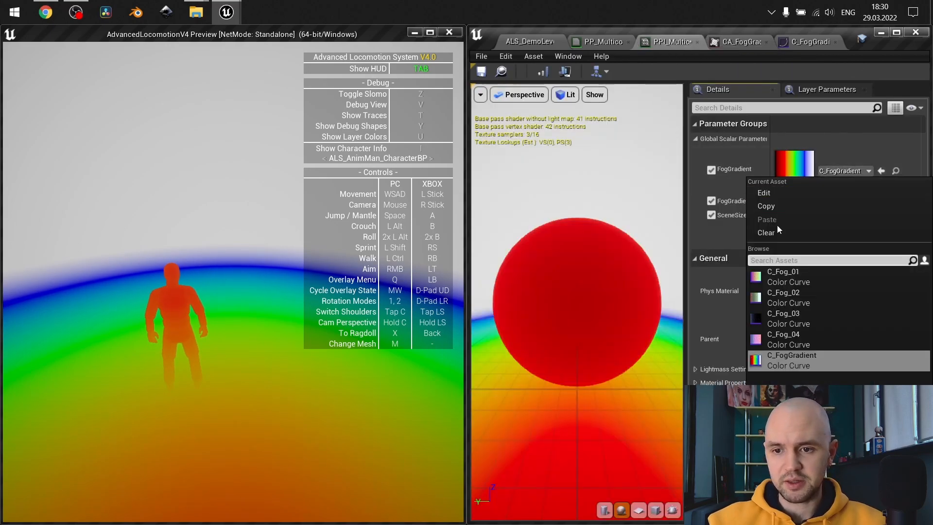
click(786, 299)
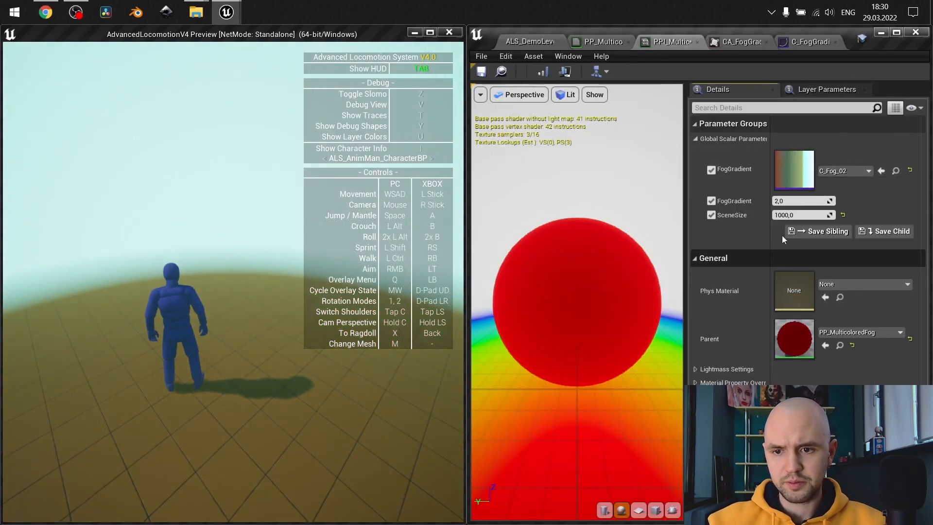
Set the material instance's FogGradient curve to C_Fog_03 and its SceneSize to 8000
click(833, 170)
click(779, 321)
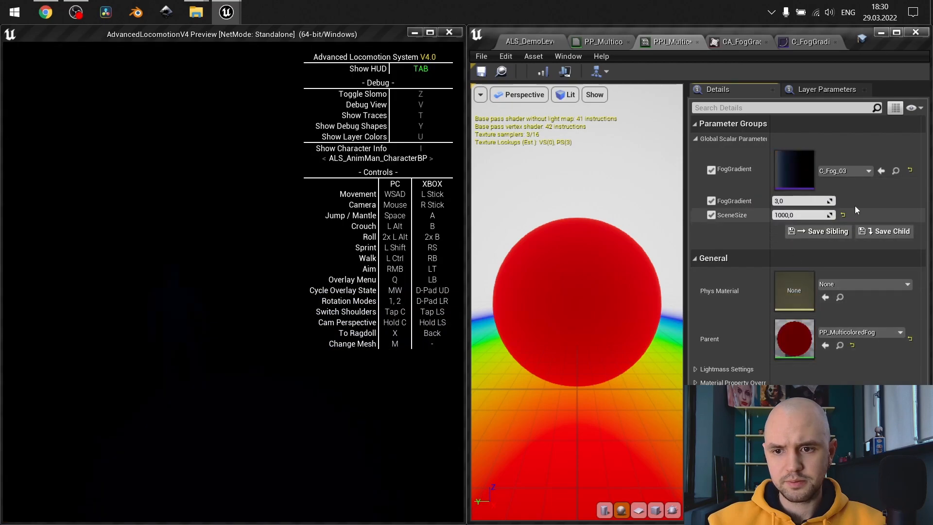
click(813, 215)
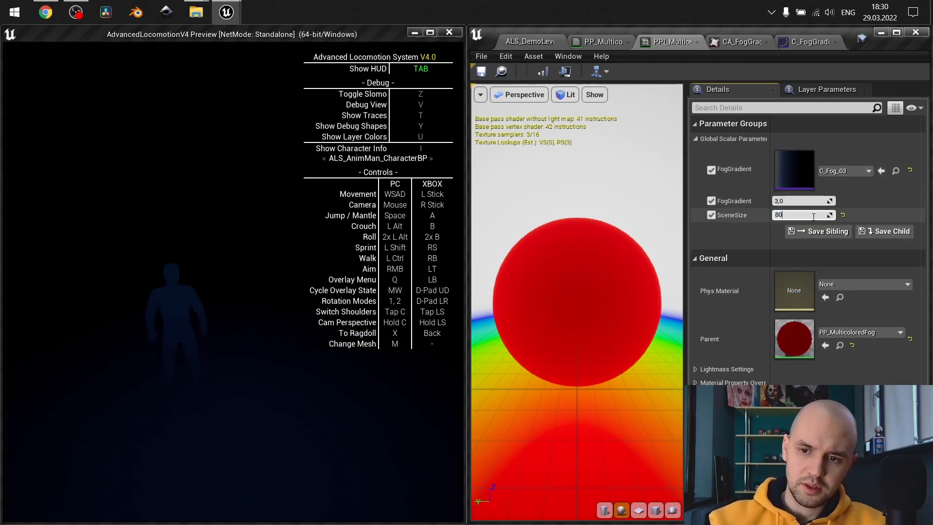
text(8000)
key(Return)
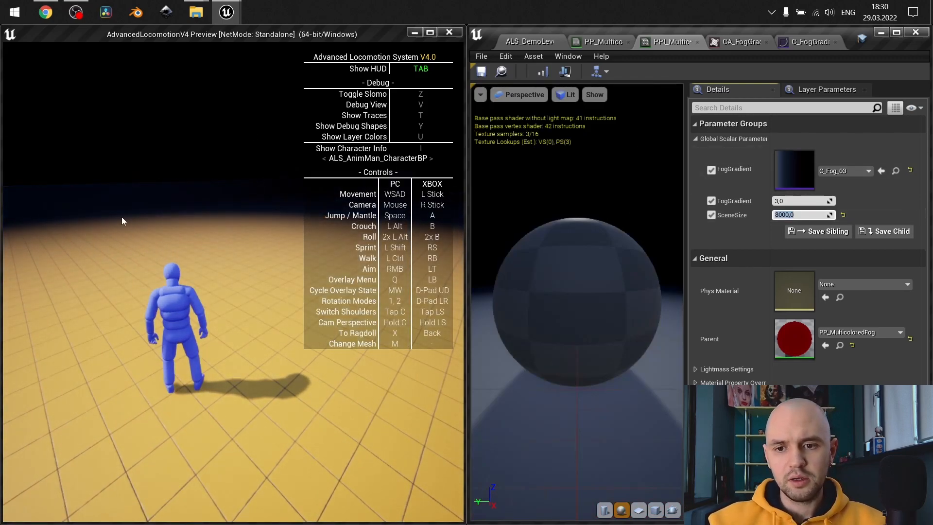
Try C_Fog_04 as the material instance's FogGradient curve and end the game preview
click(855, 171)
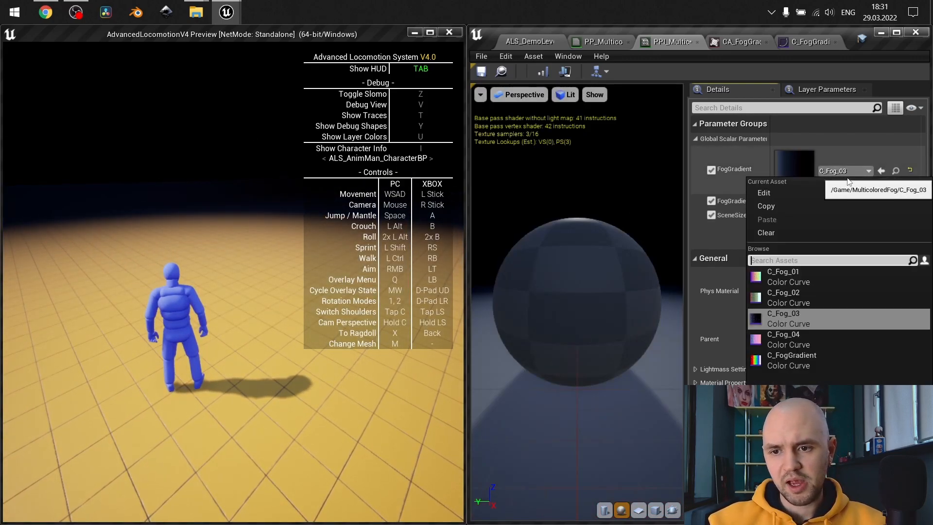
click(803, 331)
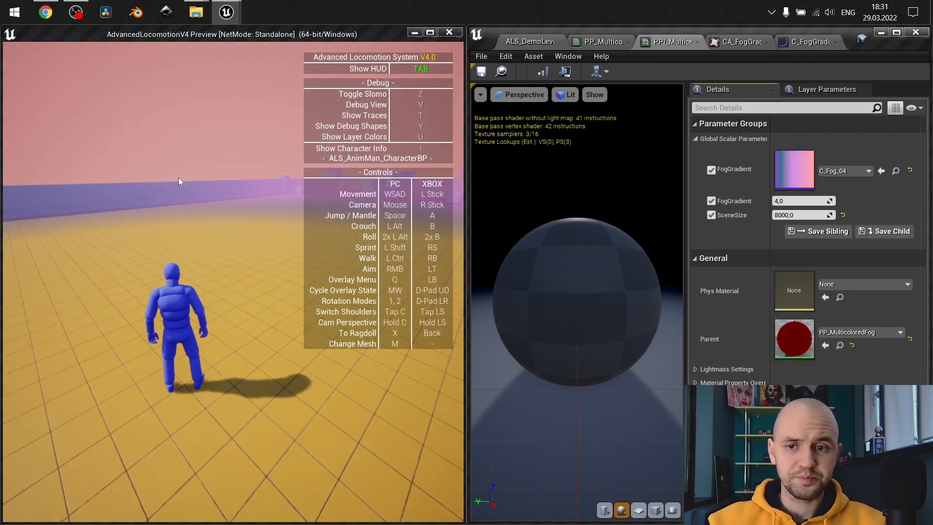
click(450, 33)
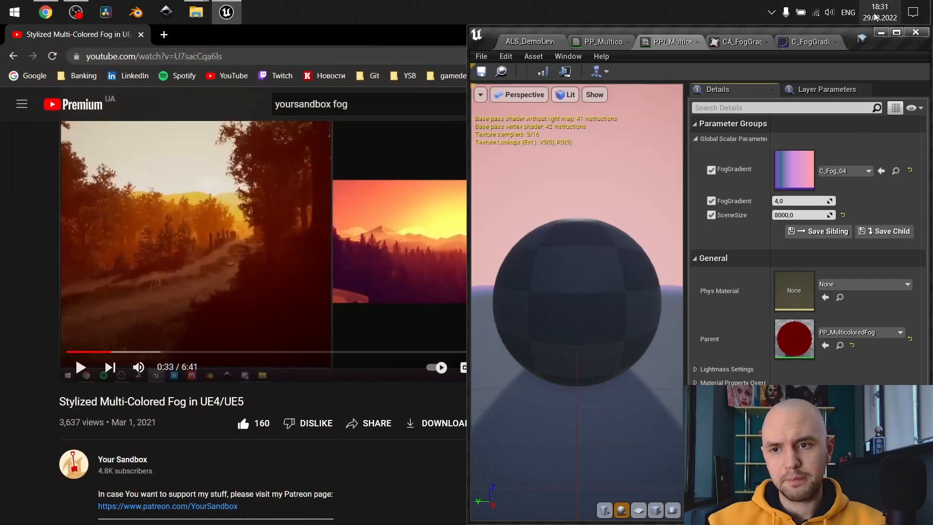
In the PP_MulticoloredFog graph, connect Scene Depth to the A input of Divide in place of Distance and apply the material
click(896, 32)
click(220, 34)
scroll(419, 301, up, 2)
right_drag(437, 362, 475, 356)
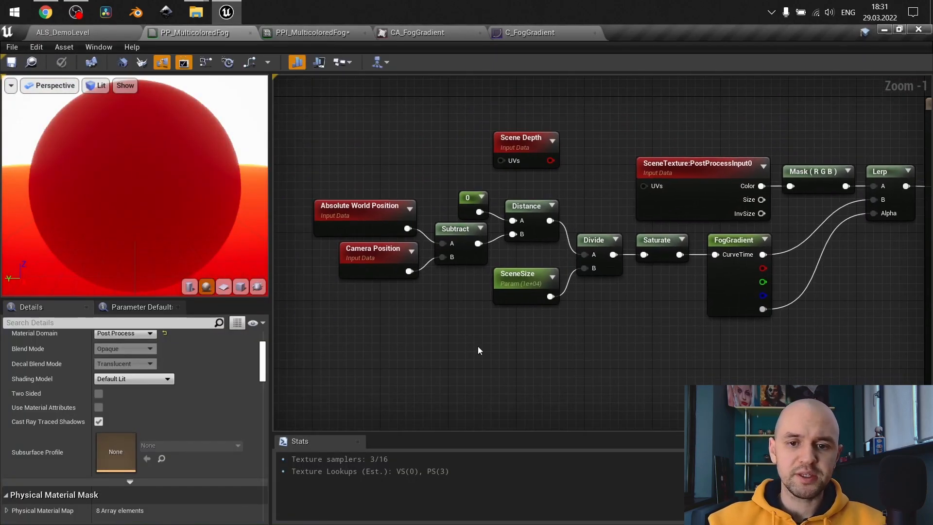
drag(329, 180, 612, 323)
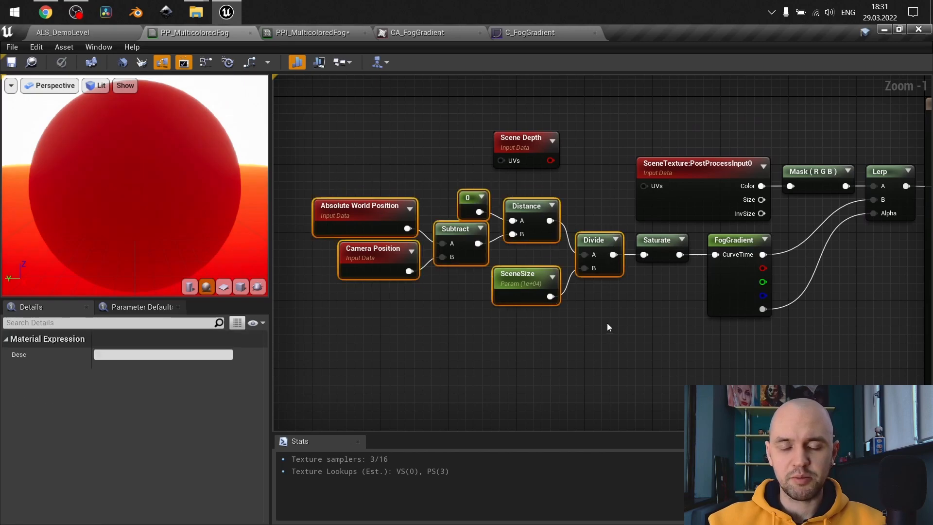
click(584, 325)
drag(546, 158, 584, 254)
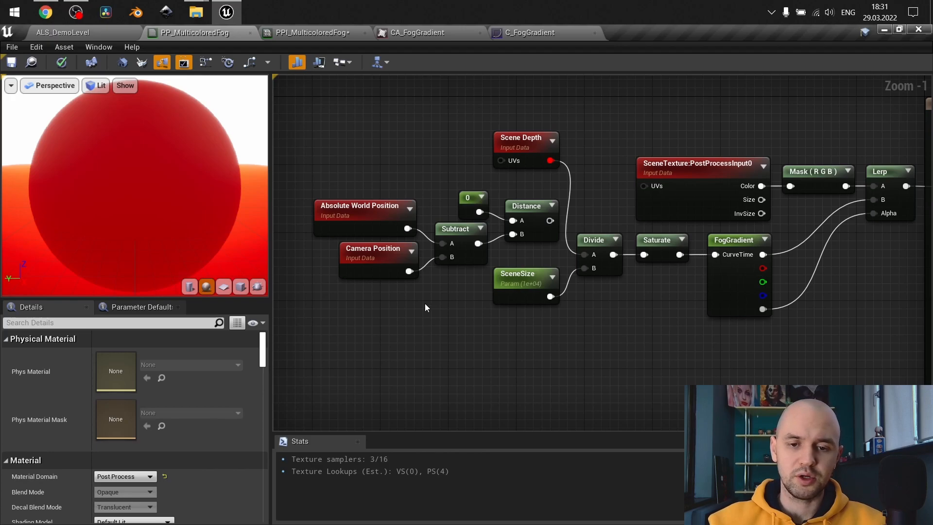
click(61, 62)
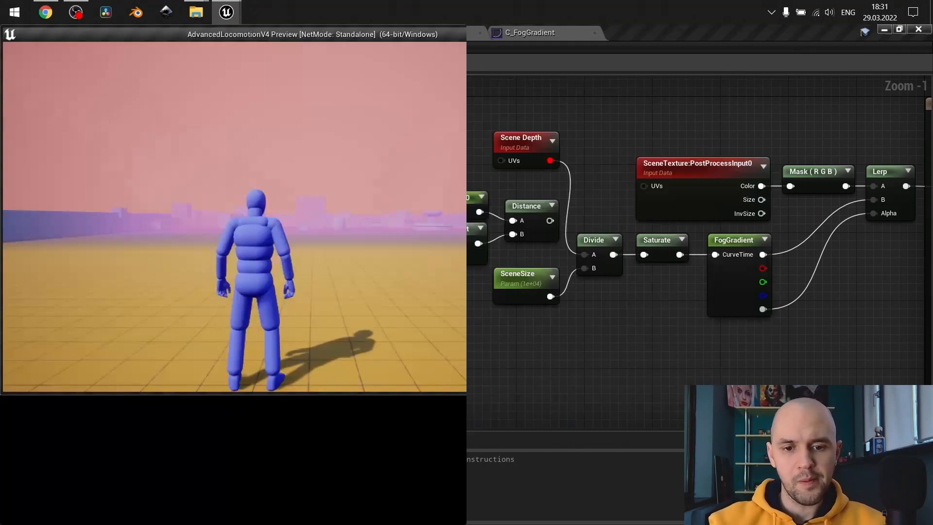
Run the game preview beside the editor and set SceneSize to 1000 on the PPI_MulticoloredFog material instance
key(alt+Tab)
click(676, 42)
click(805, 214)
text(1)
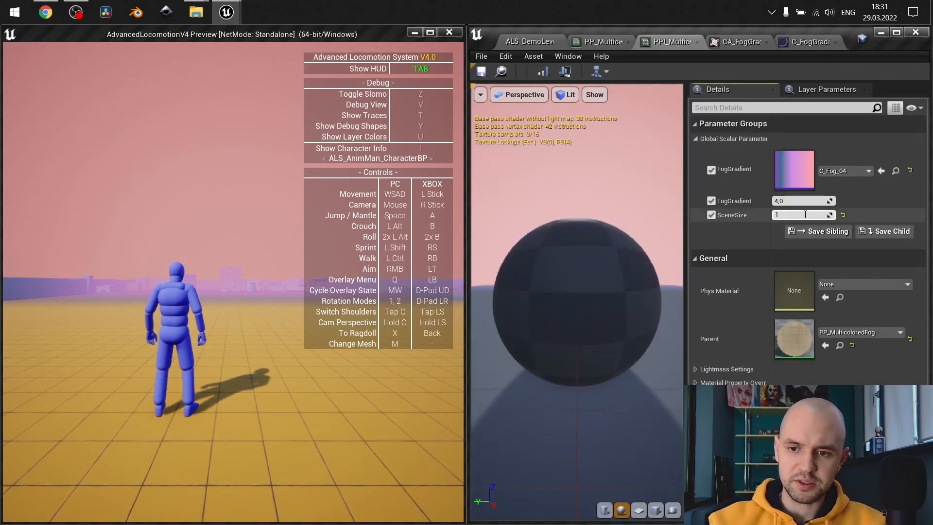
text(000)
key(Return)
click(241, 359)
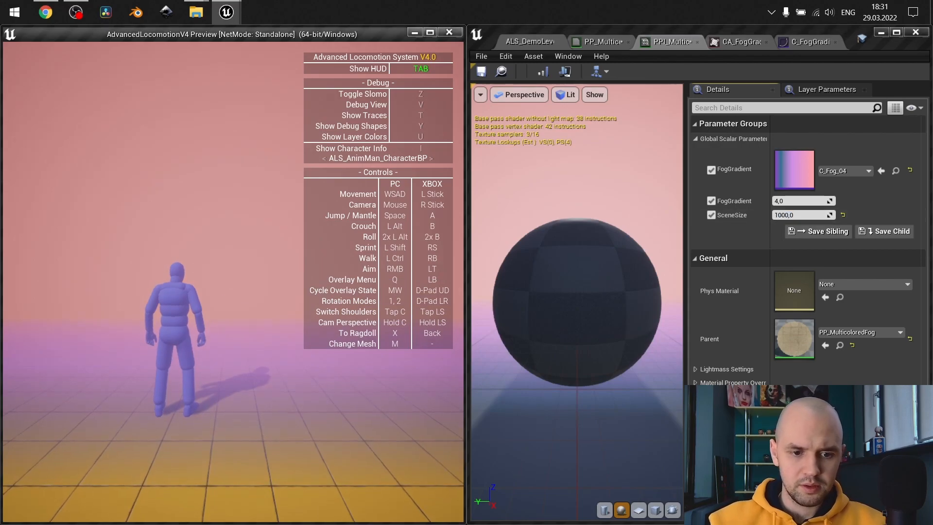
Try C_FogGradient as the material instance's FogGradient curve and check the depth-based fog by turning the camera in the game preview
key(alt+Tab)
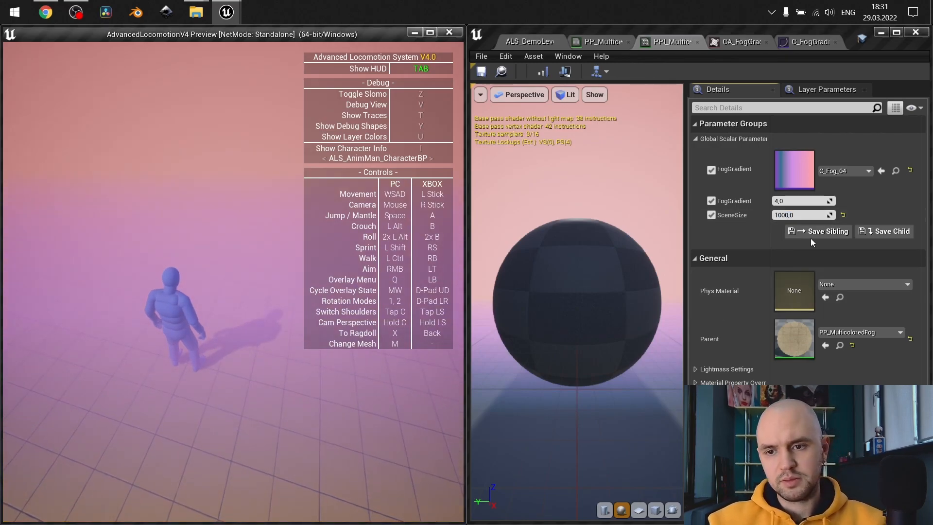
click(852, 176)
click(796, 357)
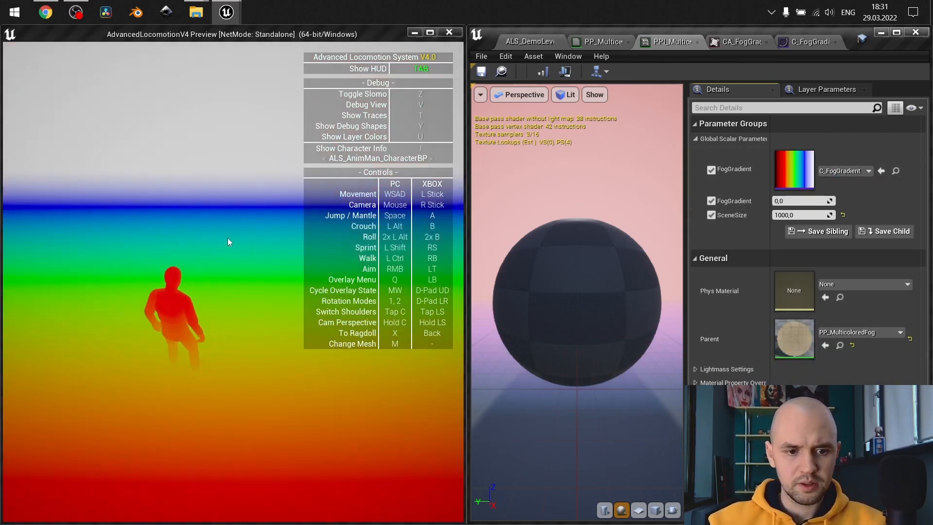
click(300, 278)
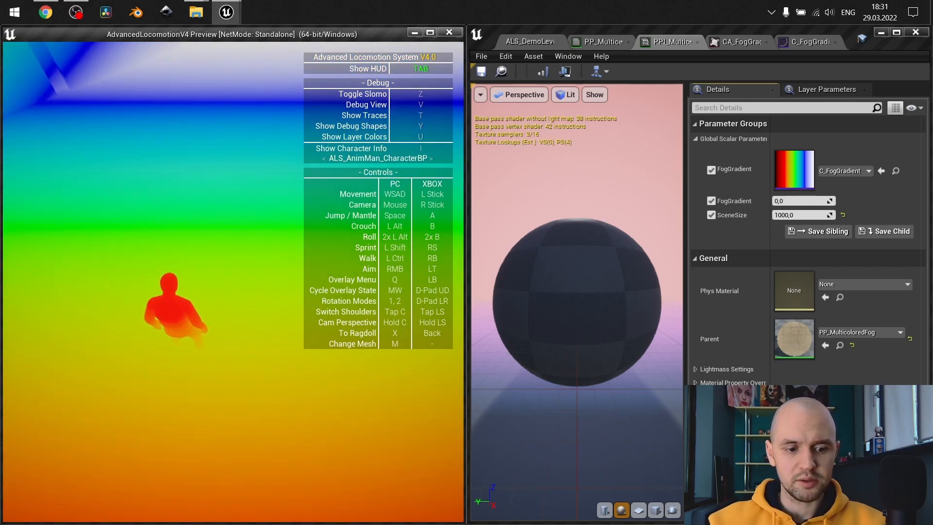
Reconnect the Distance output to the A input of Divide in the PP_MulticoloredFog graph and apply the material
click(601, 41)
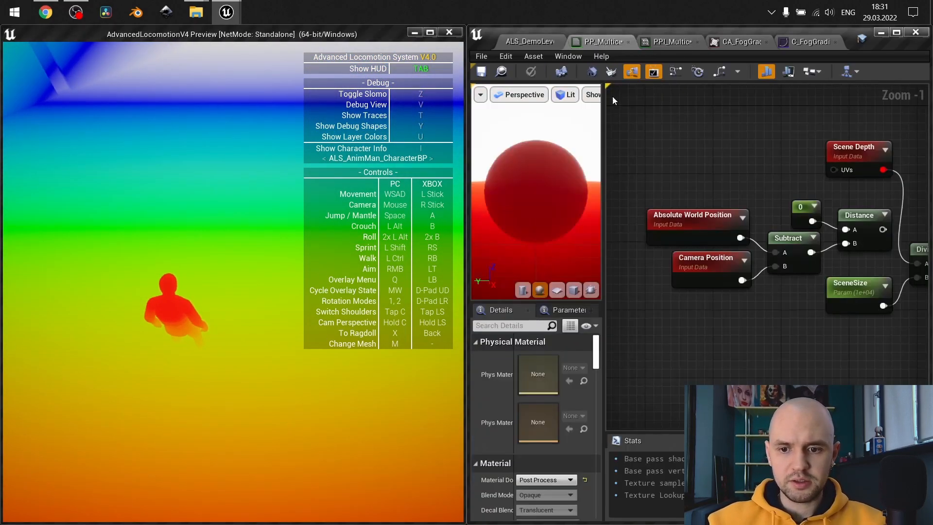
scroll(765, 182, down, 2)
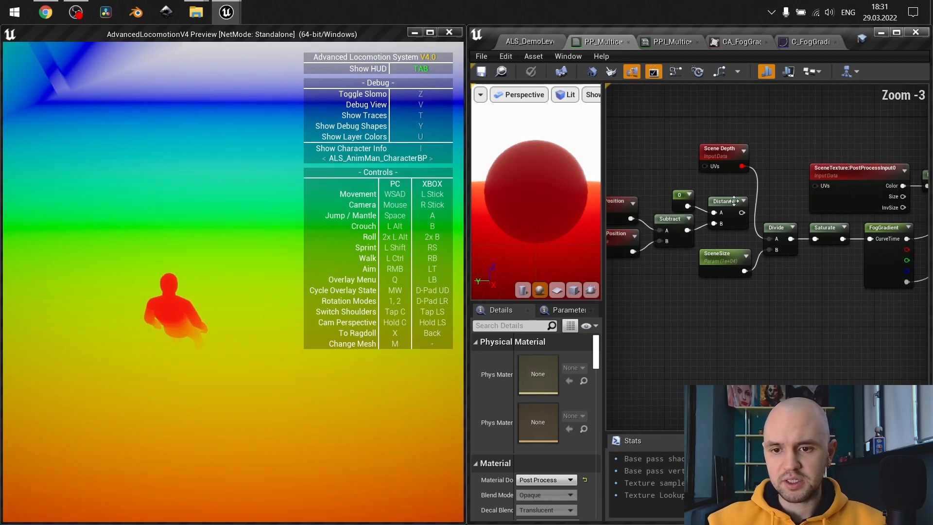
drag(740, 212, 770, 239)
right_drag(810, 306, 893, 302)
drag(879, 302, 668, 205)
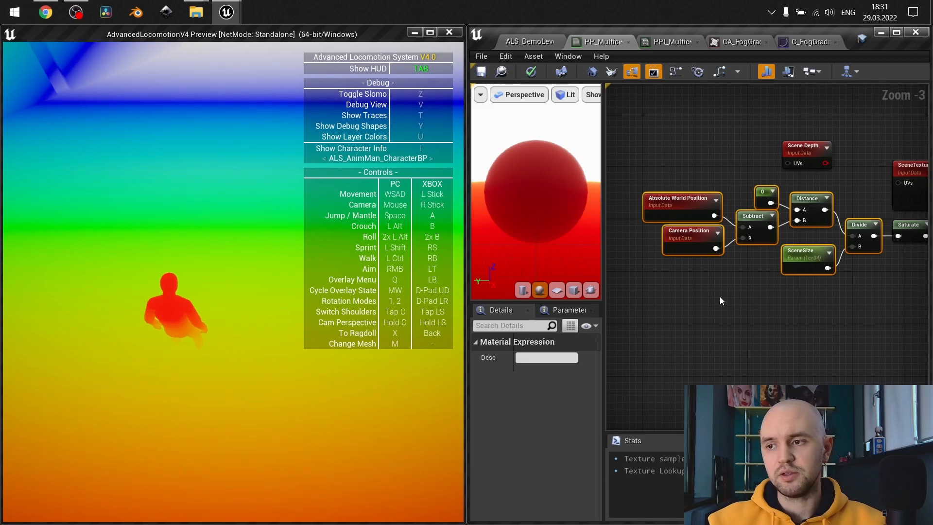
click(534, 73)
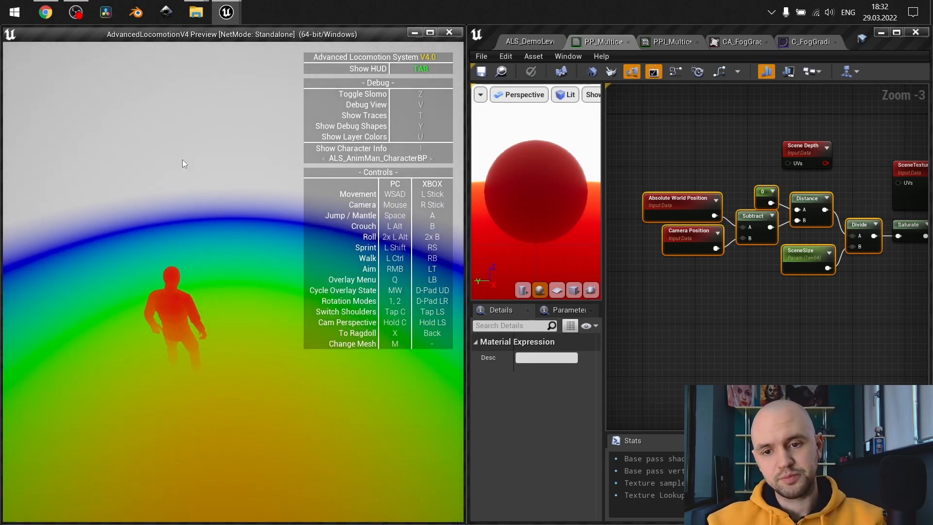
Set the material instance's FogGradient curve to C_Fog_01 and its SceneSize to 8000, checking the fog in the game preview
click(654, 39)
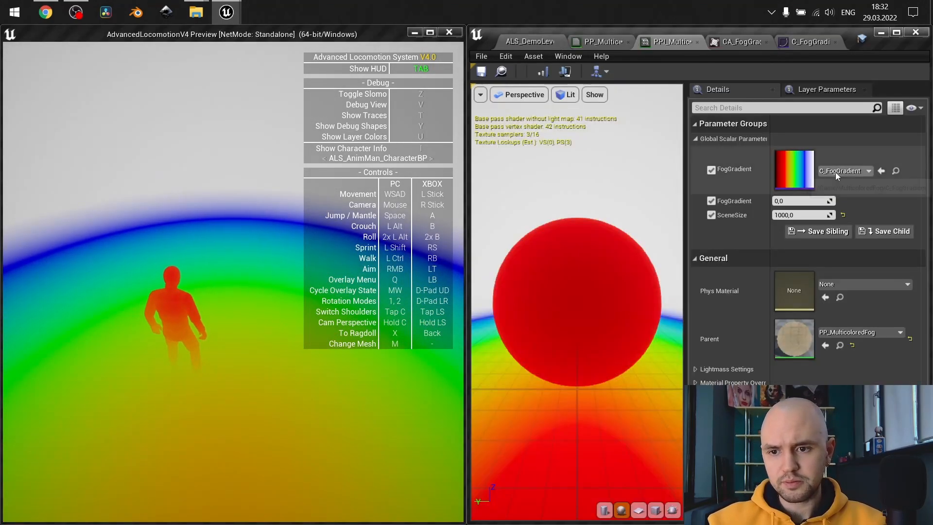
click(843, 170)
click(787, 276)
click(817, 216)
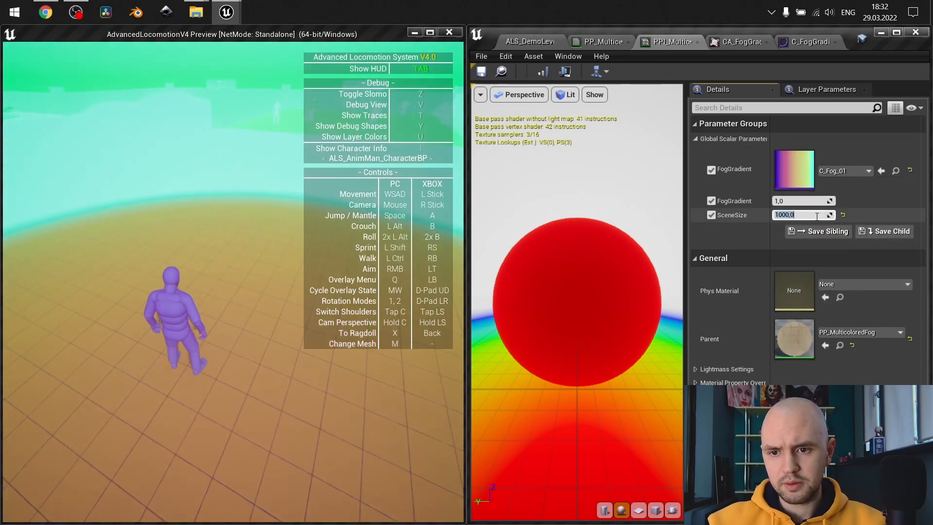
text(8000)
key(Return)
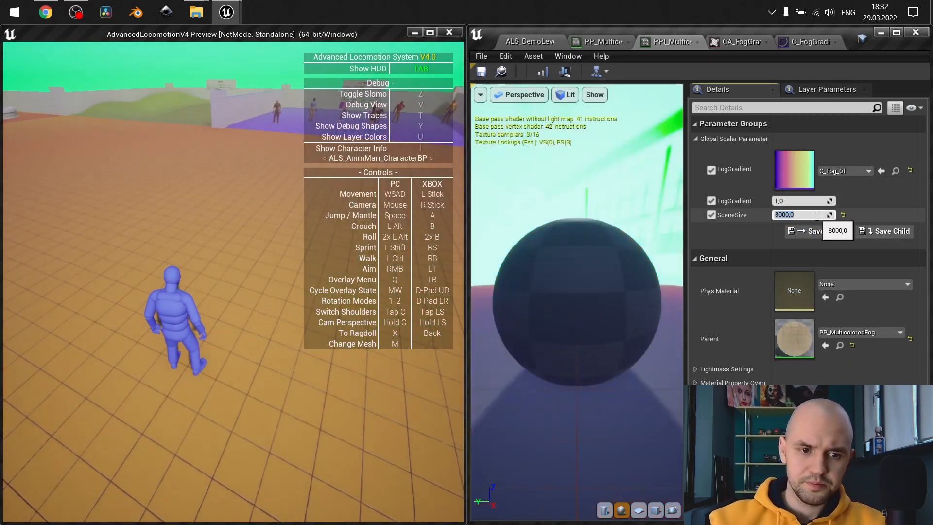
click(280, 177)
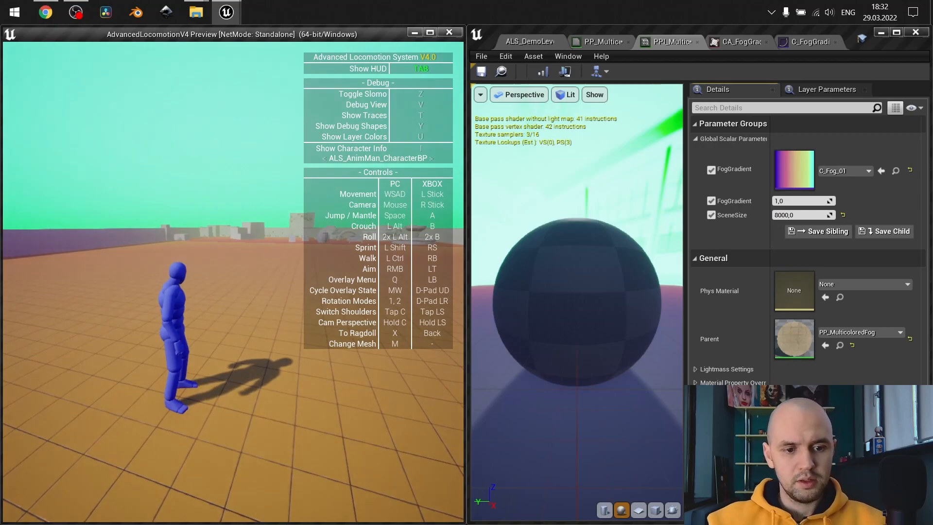
End the game preview, maximize the editor and examine the color stops of the C_FogGradient curve
key(Escape)
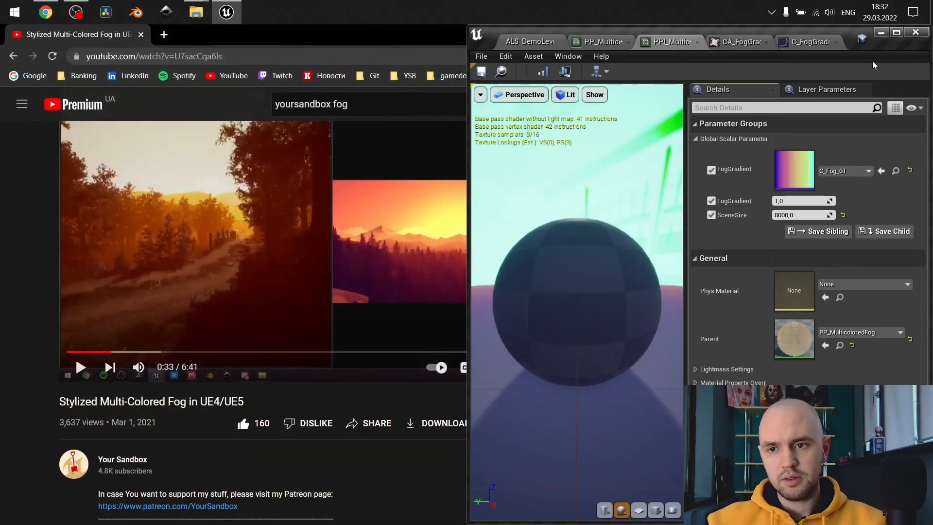
click(896, 32)
click(91, 30)
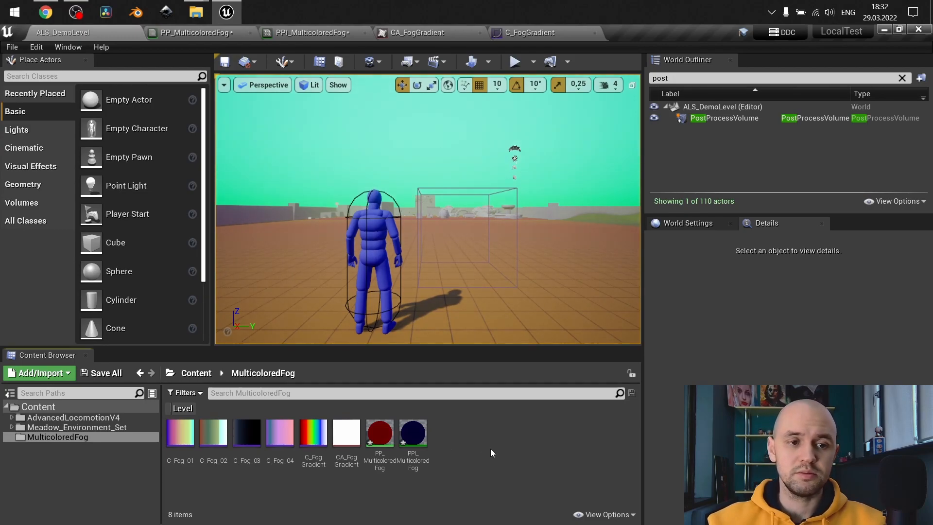
click(520, 34)
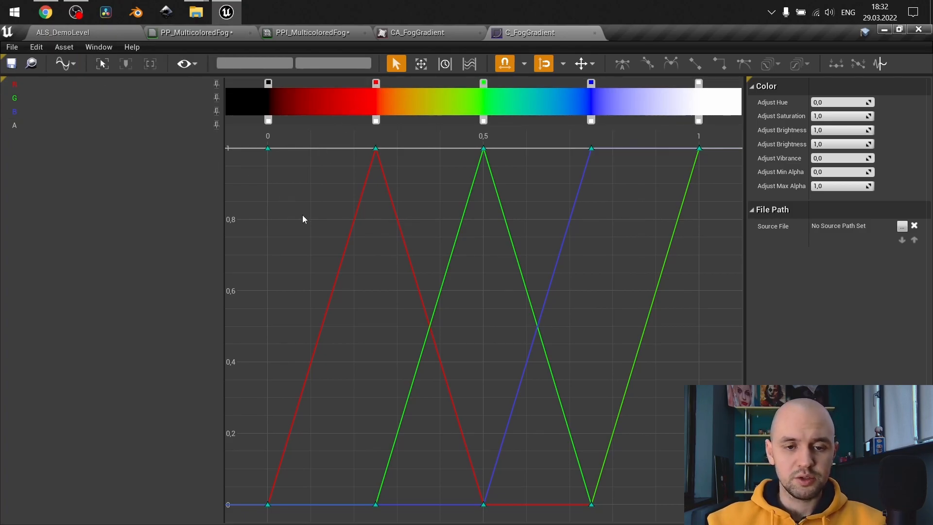
Create a CurveLinearColor curve asset with its default name in the MulticoloredFog folder and open it
click(84, 36)
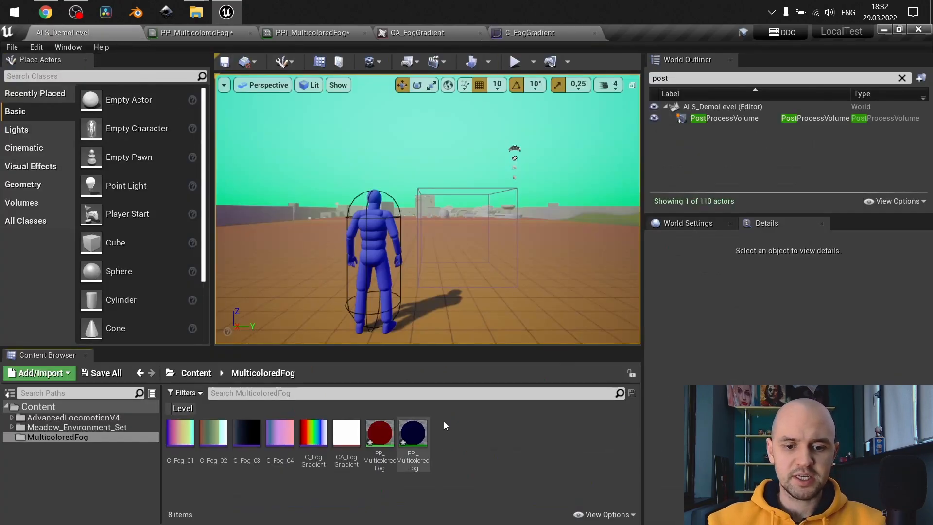
right_click(460, 436)
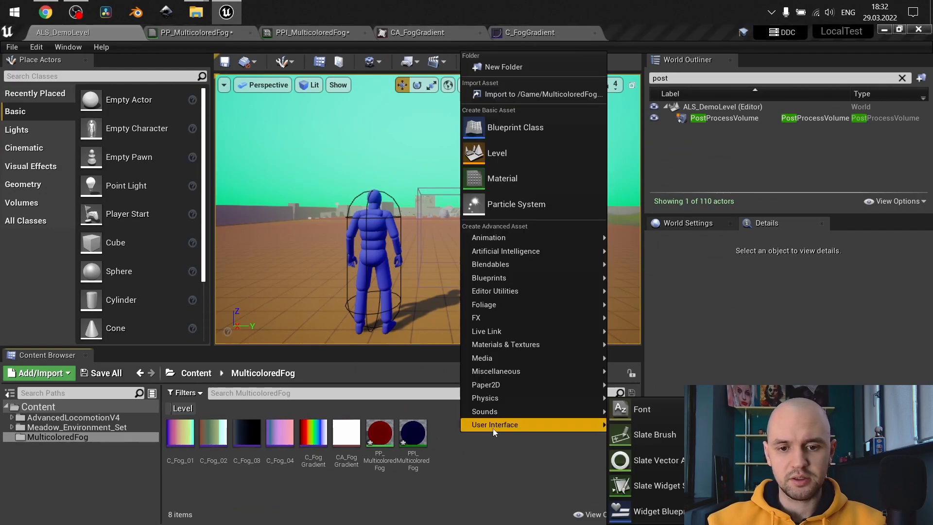
mouse_move(518, 368)
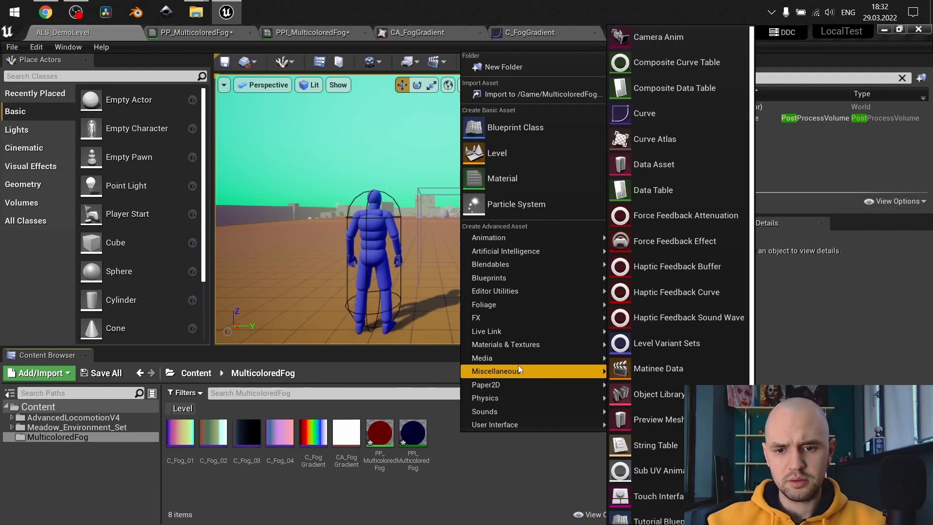
click(662, 116)
click(356, 197)
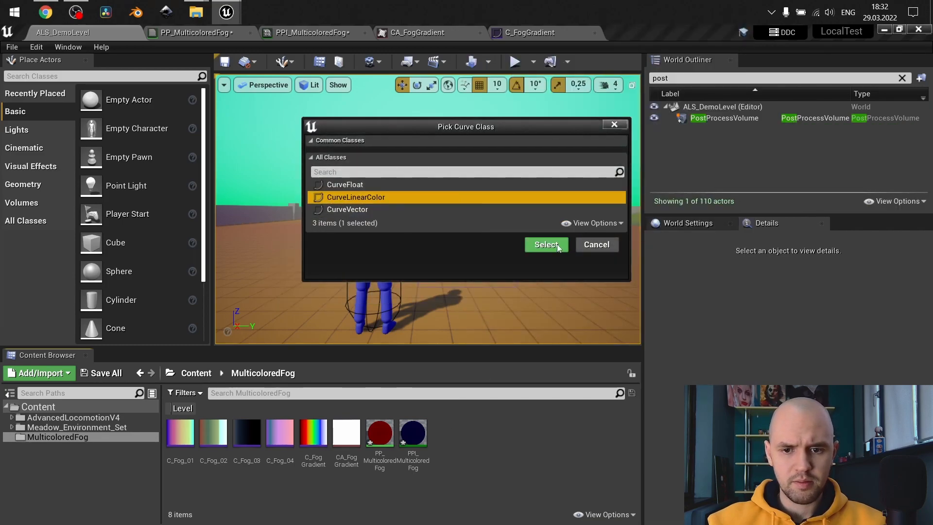
click(543, 244)
key(Return)
double_click(383, 441)
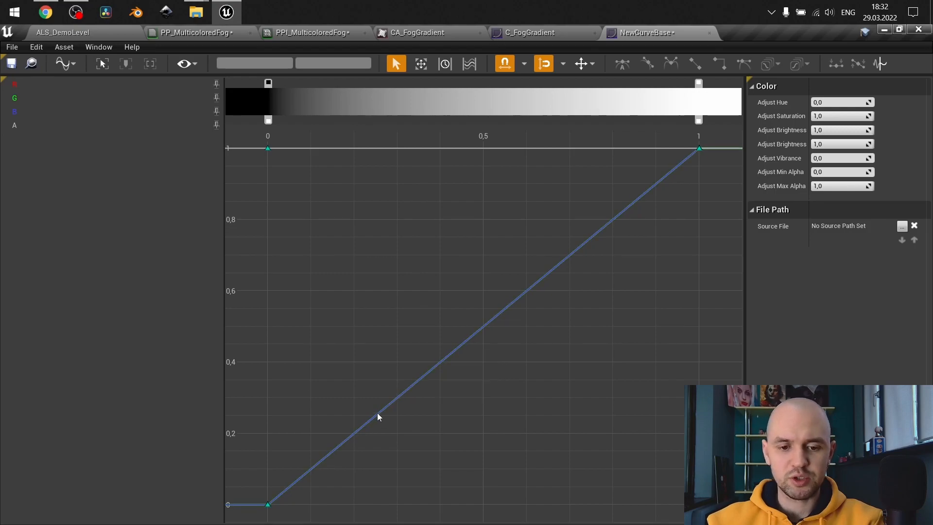
Add keys to all channels of the new color curve at times 0.2 and 0.5
middle_click(354, 433)
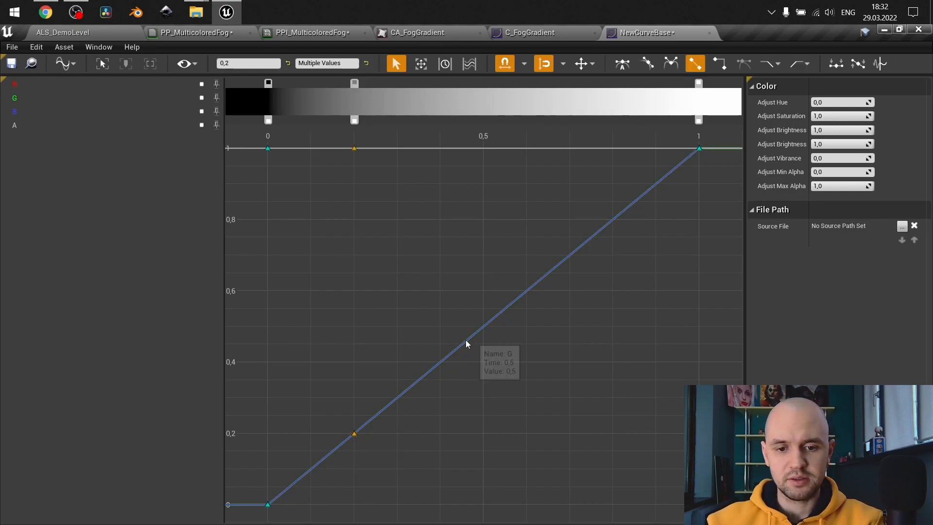
middle_click(483, 326)
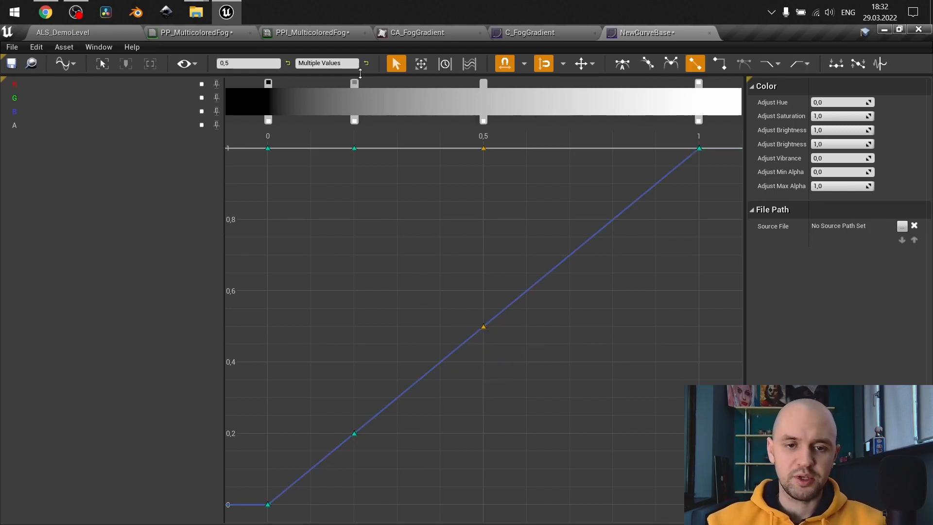
click(313, 404)
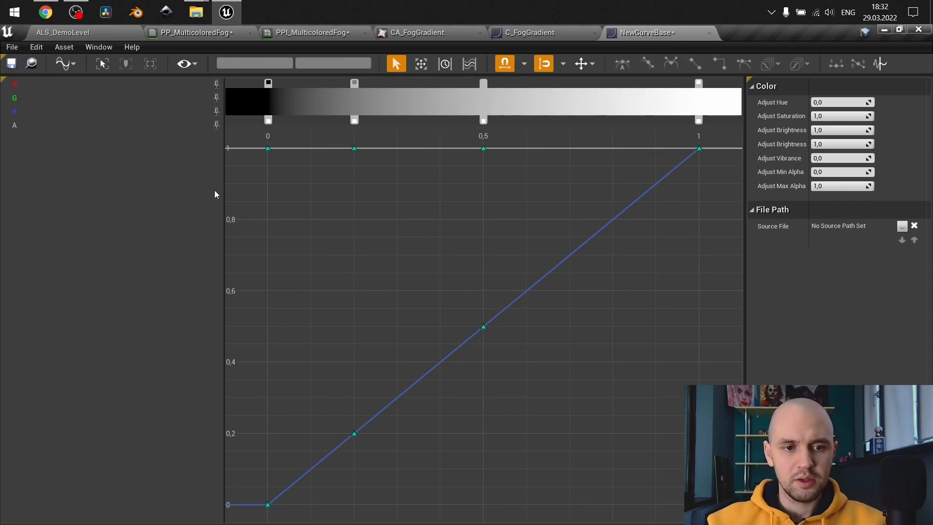
Set the color of the gradient stop at time 0.2 to red with R 1, G 0 and B 0
double_click(354, 82)
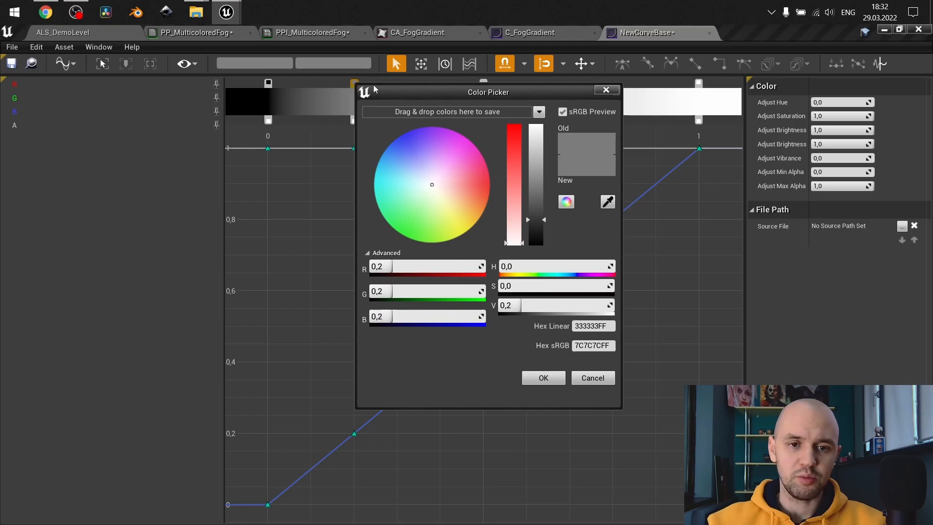
click(406, 264)
text(1)
key(Tab)
text(0)
key(Tab)
text(0)
key(Tab)
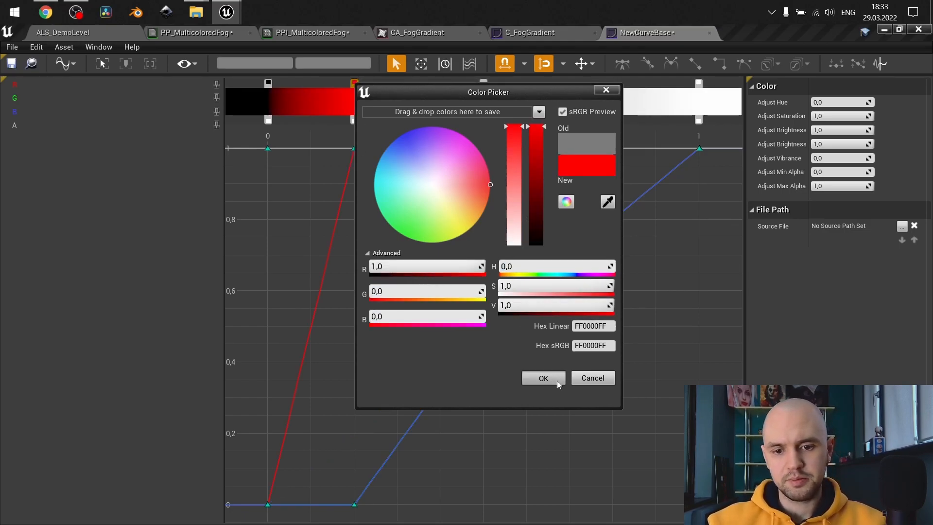
click(543, 377)
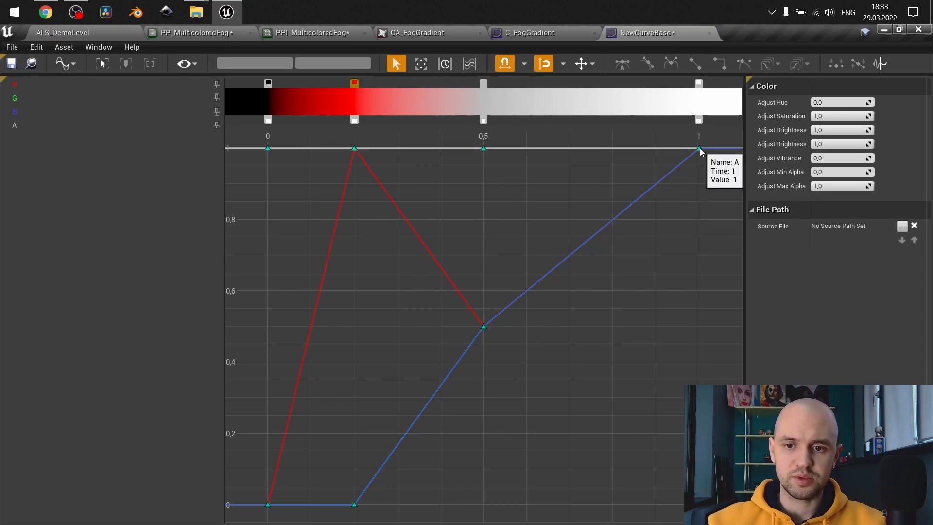
Set the color of the gradient stop at time 1 to yellow by changing its B value to 0
double_click(698, 84)
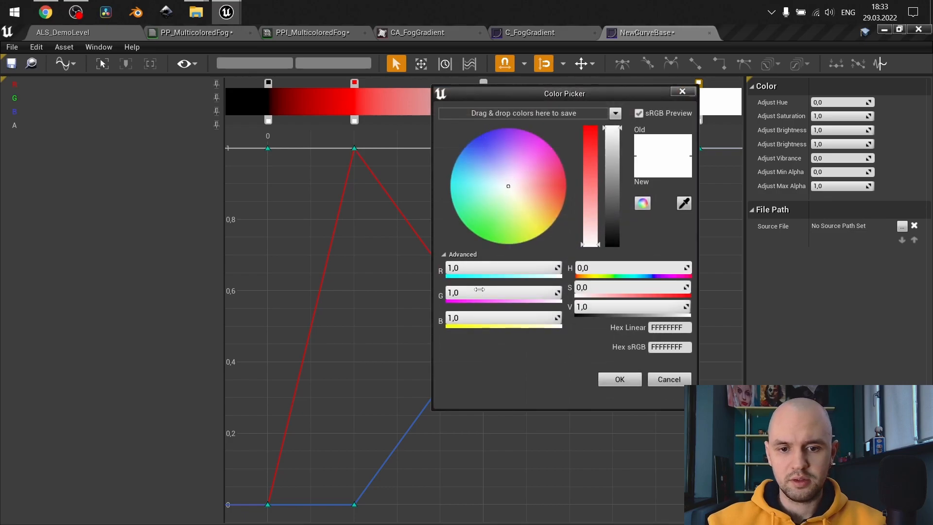
click(500, 323)
key(Return)
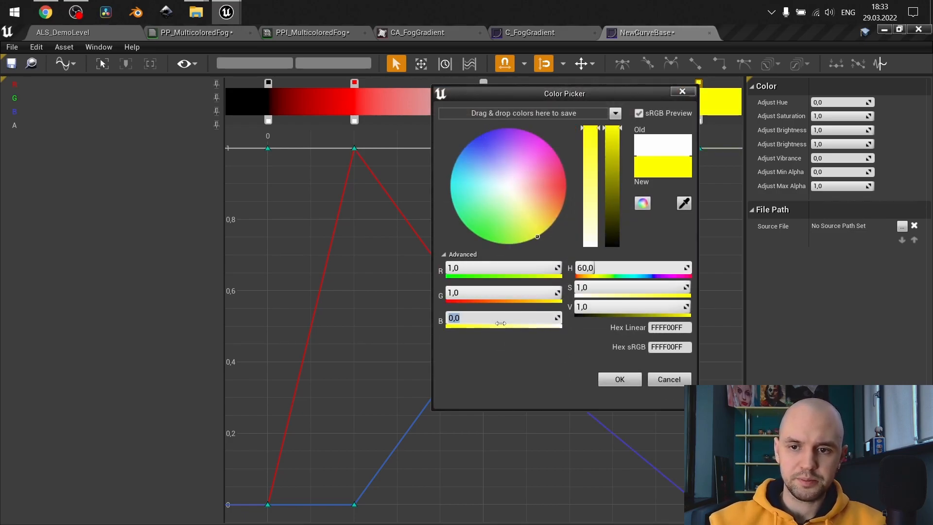
click(617, 381)
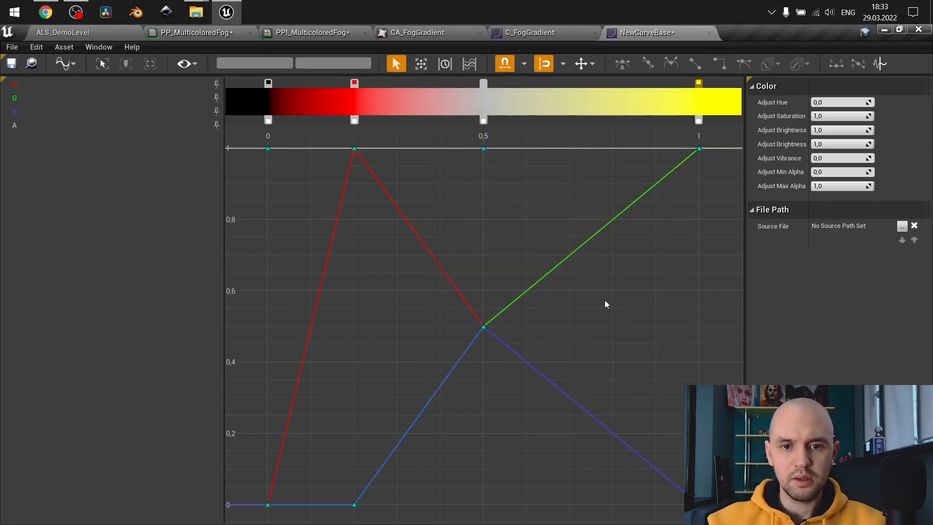
Set the opacity of the gradient stop at time 0.2 to 0.5 and of the stop at time 0 to 0
double_click(355, 121)
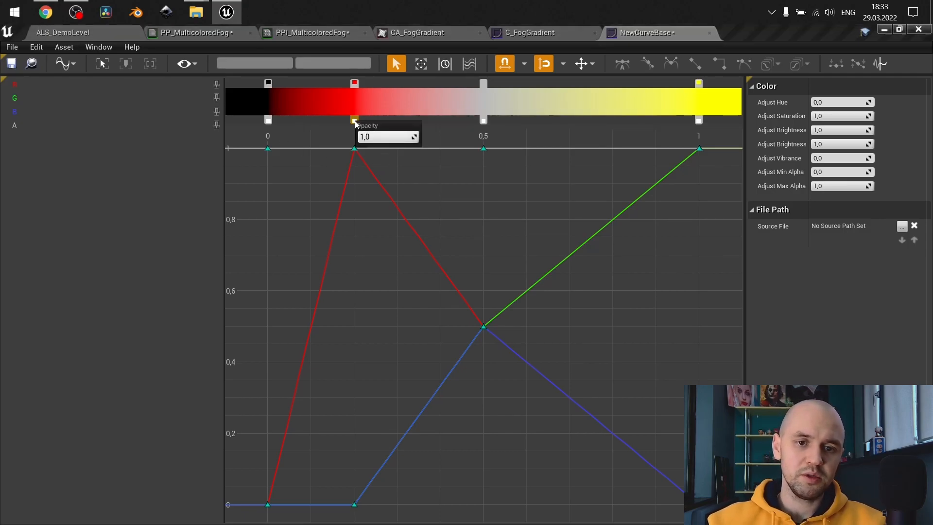
click(402, 136)
text(0,5)
key(Return)
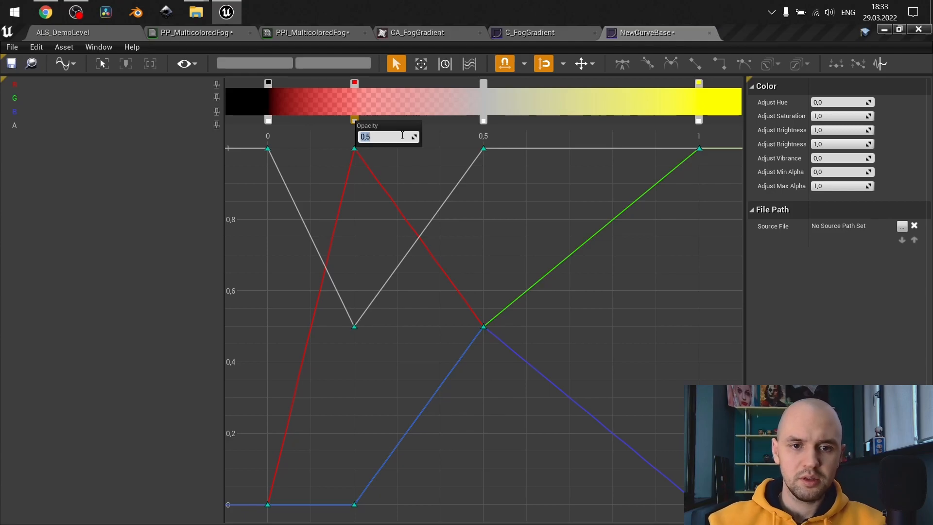
click(267, 121)
double_click(267, 120)
click(278, 135)
text(0)
key(Return)
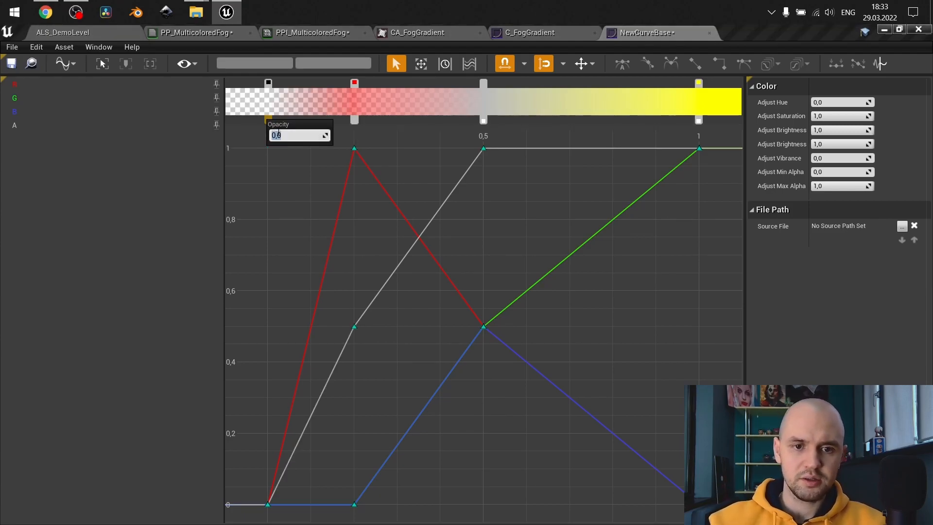
click(527, 210)
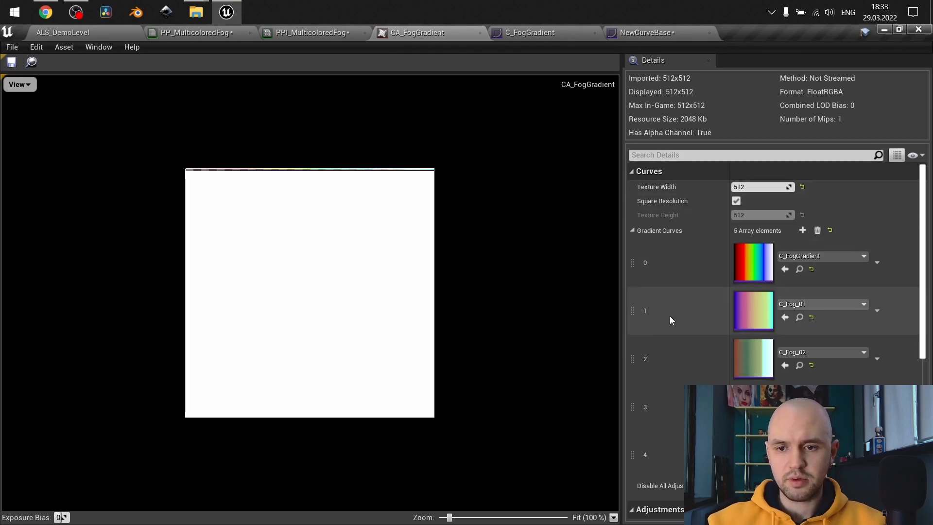
Add a new element to the Gradient Curves array of CA_FogGradient and assign NewCurveBase to it
click(802, 230)
scroll(752, 301, down, 2)
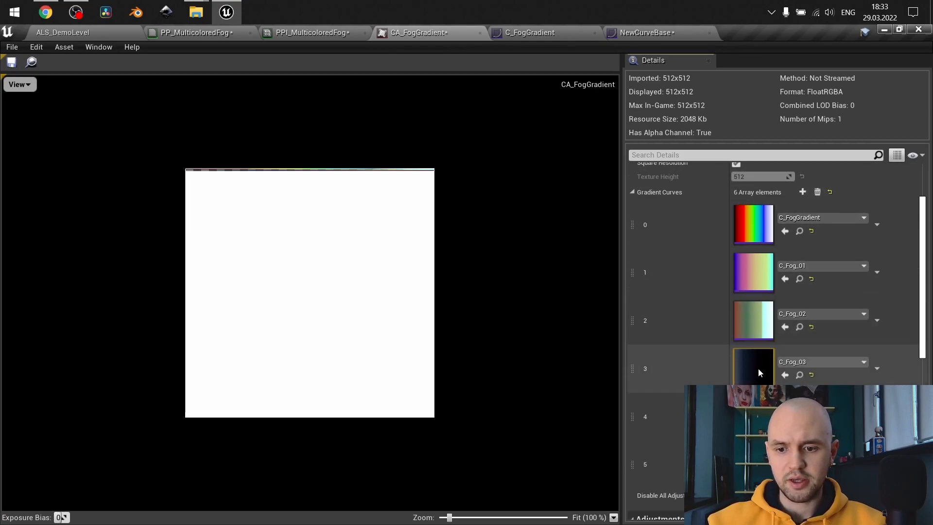
click(821, 362)
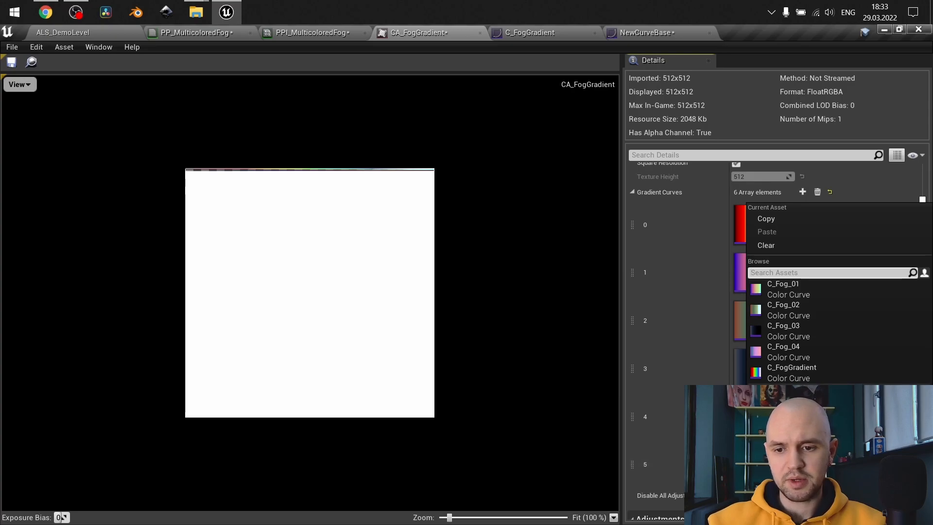
click(792, 397)
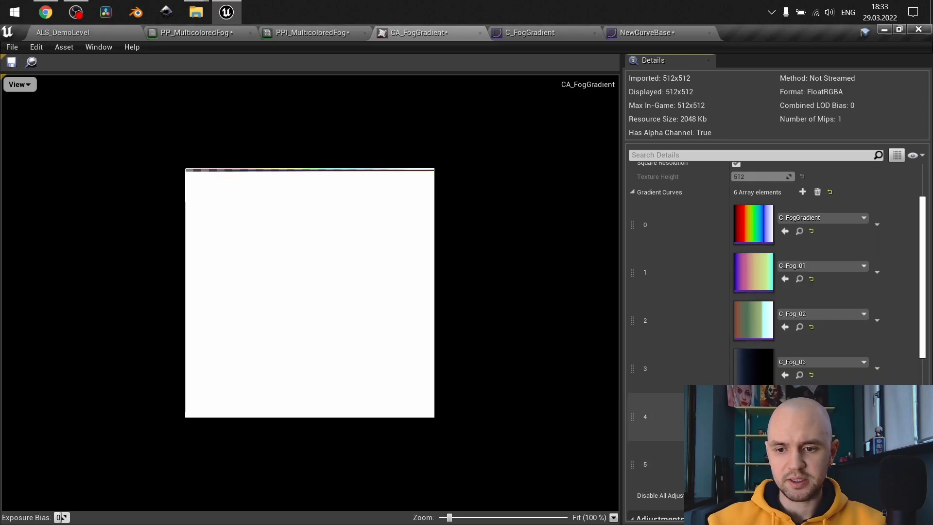
Choose NewCurveBase as the FogGradient of the PPI_MulticoloredFog material instance and inspect the fog around the preview sphere
click(310, 32)
click(704, 166)
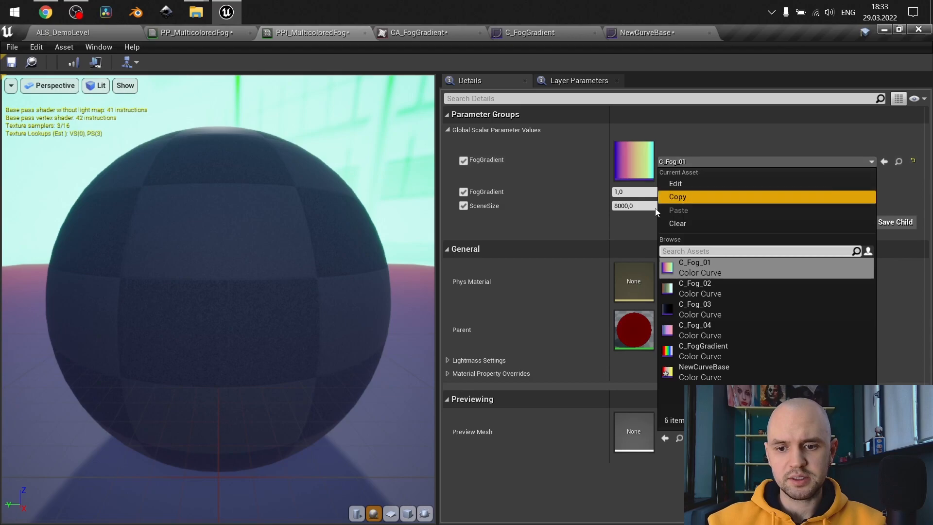
click(701, 369)
scroll(325, 282, down, 2)
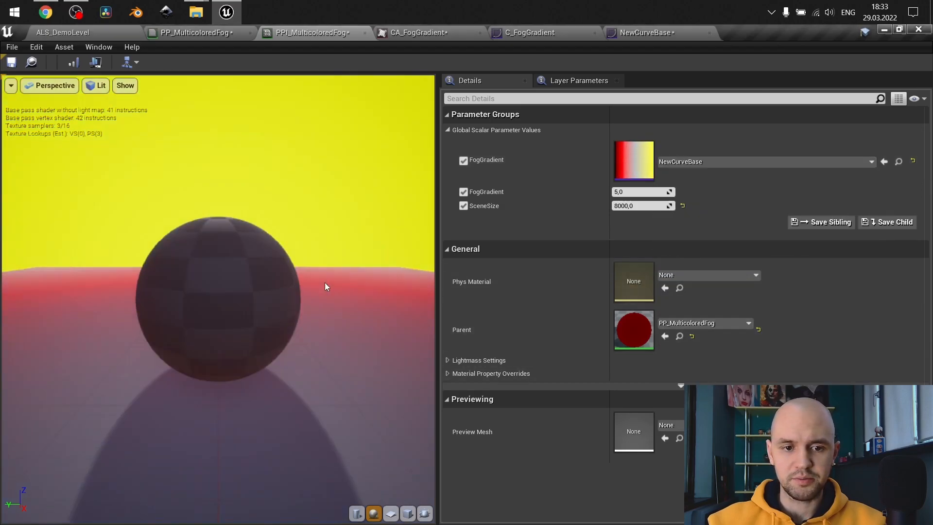
scroll(324, 283, down, 1)
mouse_move(324, 282)
mouse_down()
mouse_move(328, 310)
mouse_move(324, 284)
mouse_up()
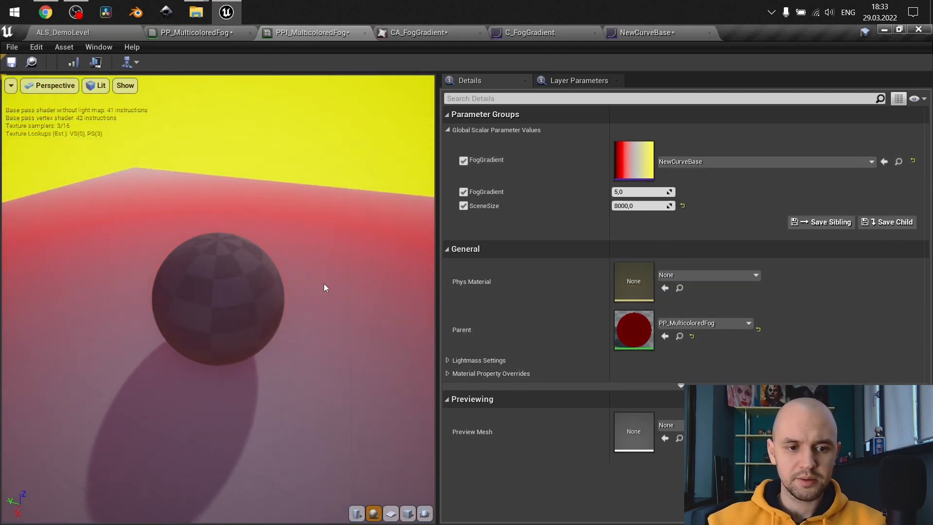
Start the game preview and tile its window side by side with the material instance editor
key(alt+p)
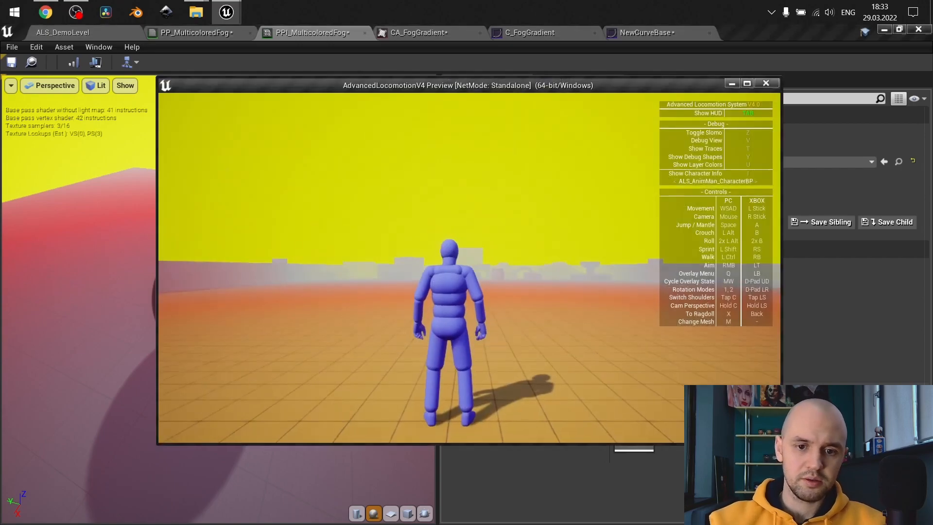
key(super+Left)
key(Return)
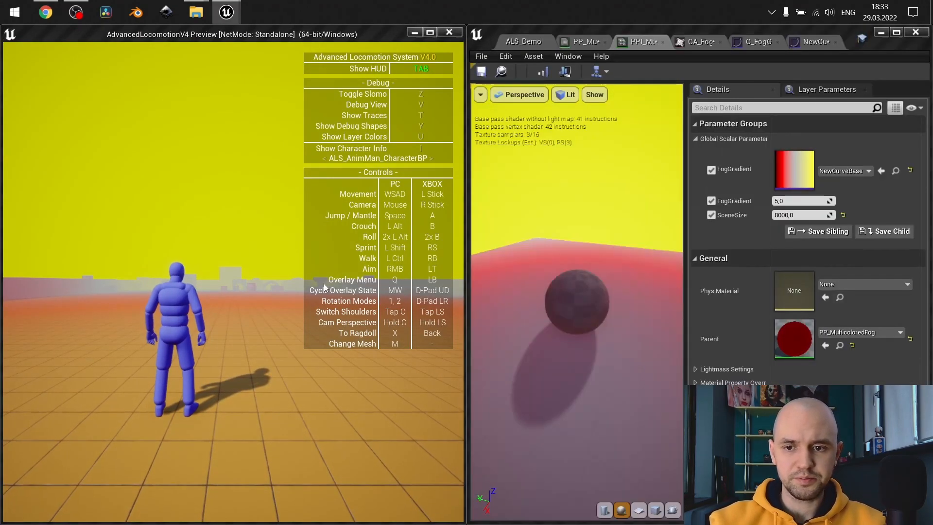
Try a SceneSize of 12000 for the fog, set it to 1000, and give control to the game preview
click(815, 215)
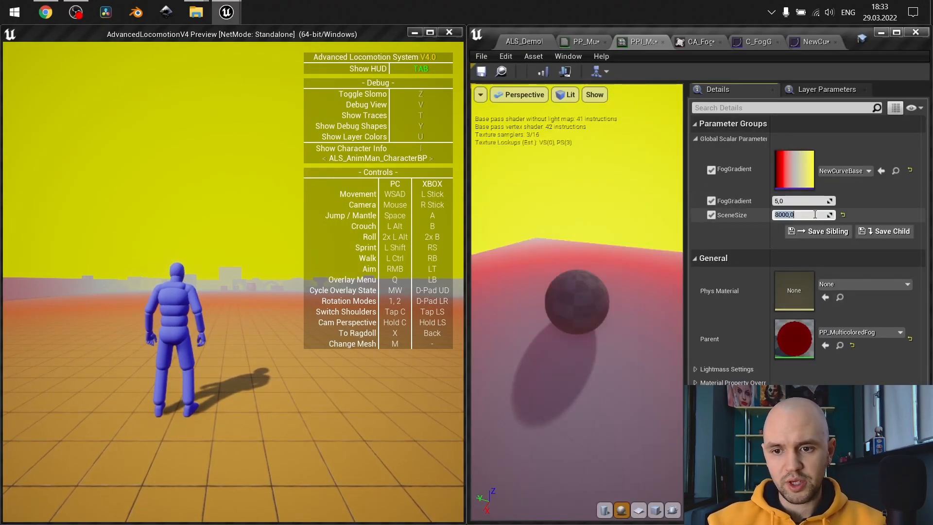
text(12000)
key(Return)
text(1000)
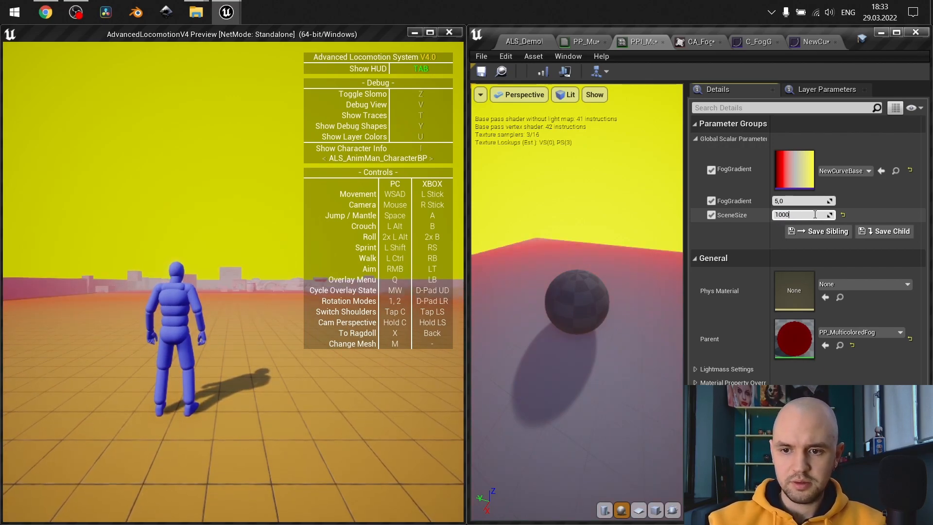
key(Return)
click(255, 258)
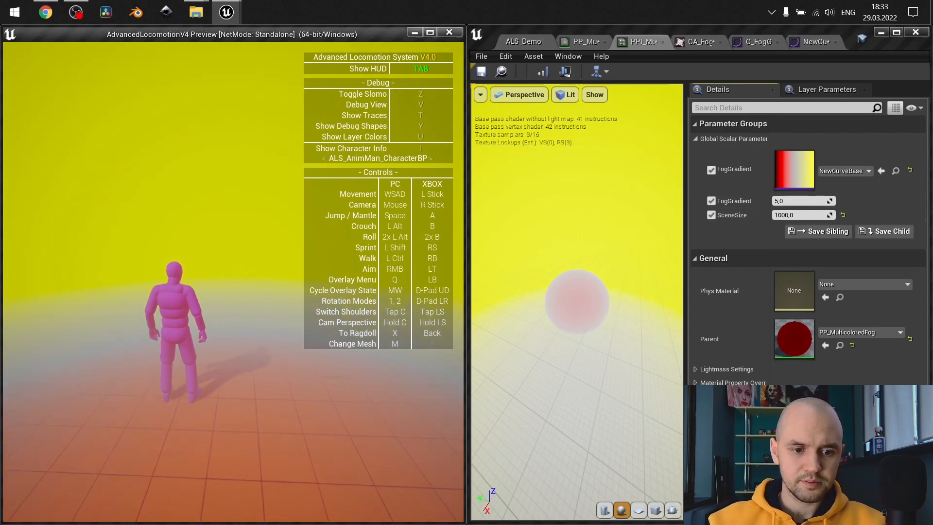